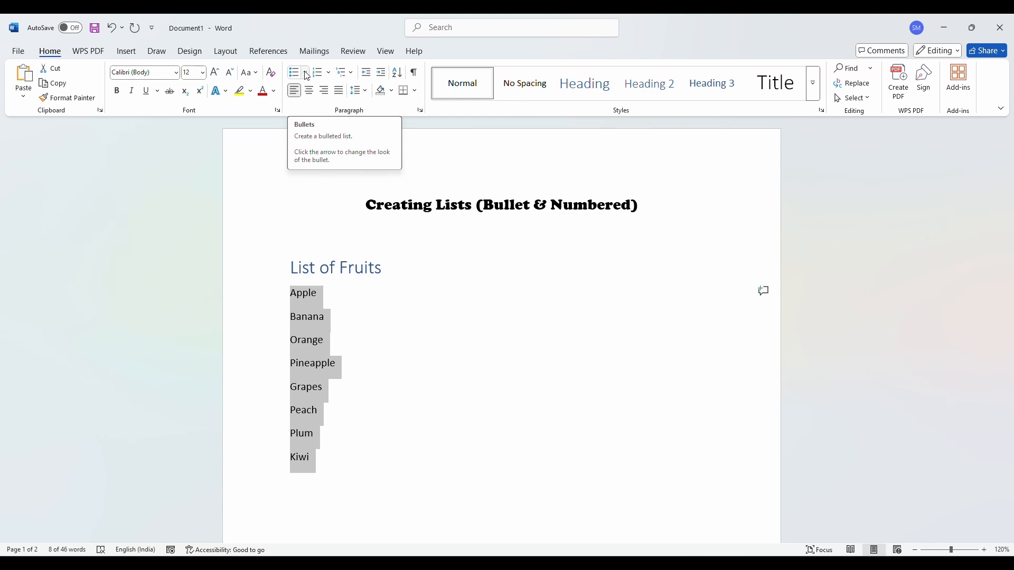
Format the fruit names from Apple to Kiwi as a bulleted list with solid round bullets
click(306, 74)
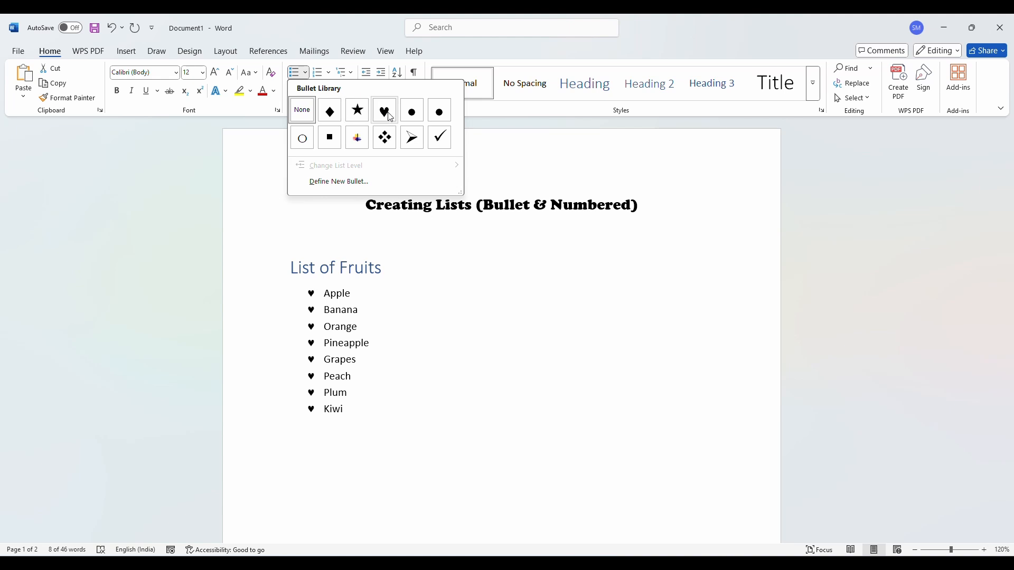
click(412, 111)
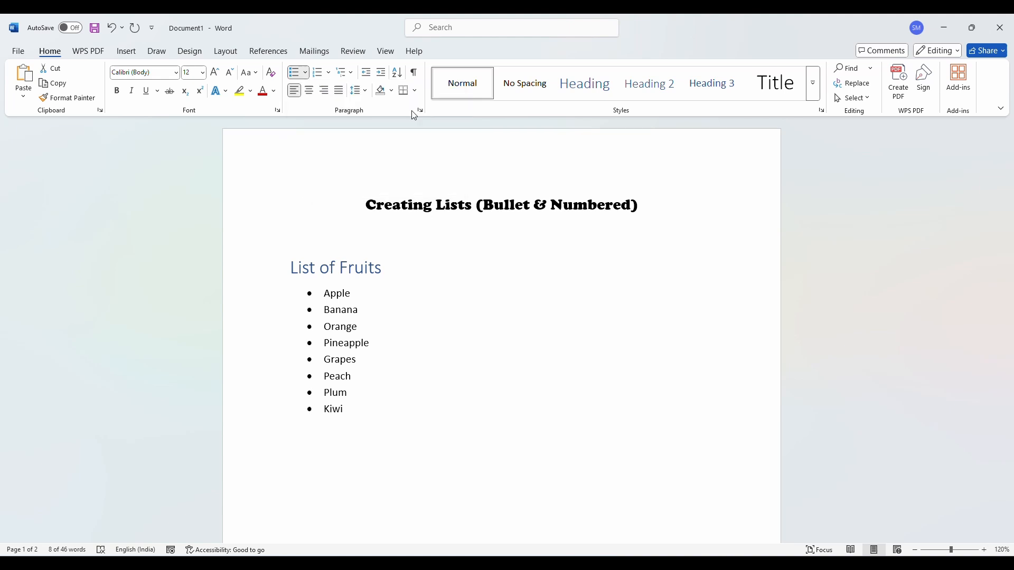
click(306, 73)
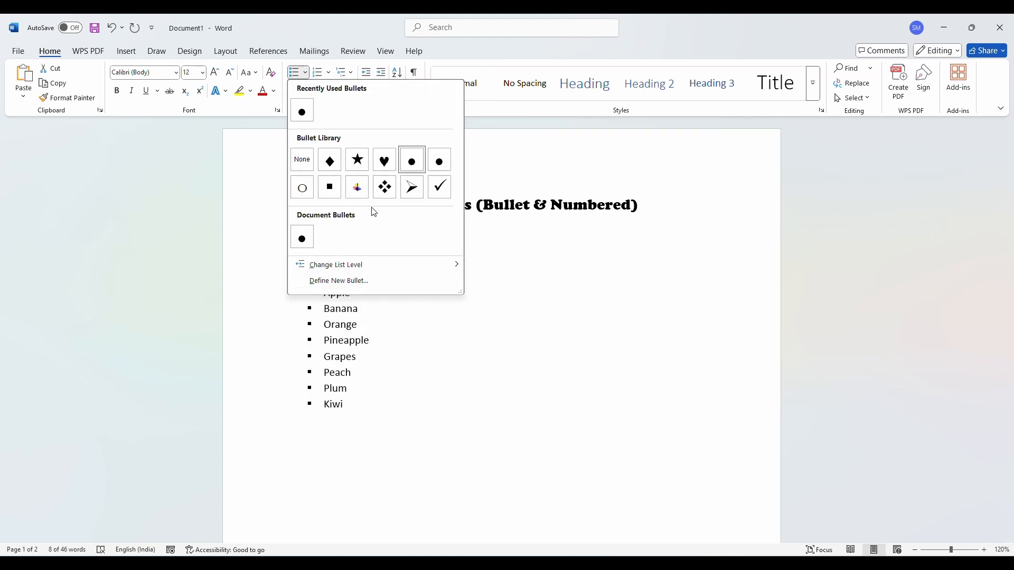
click(531, 329)
click(382, 384)
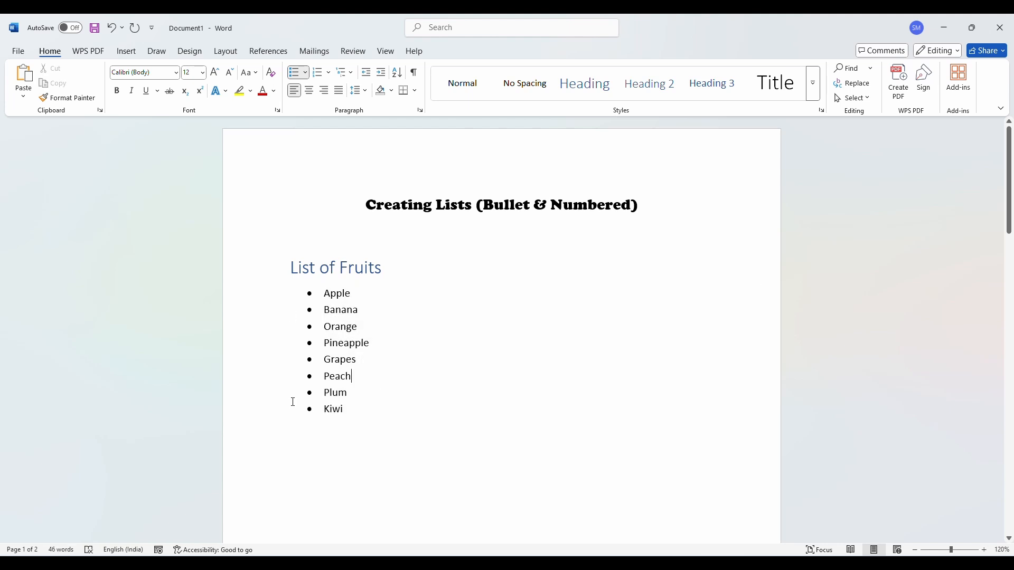
Start defining a new symbol bullet for the whole fruit list and switch the symbol font to Wingdings
drag(375, 420, 323, 293)
click(305, 72)
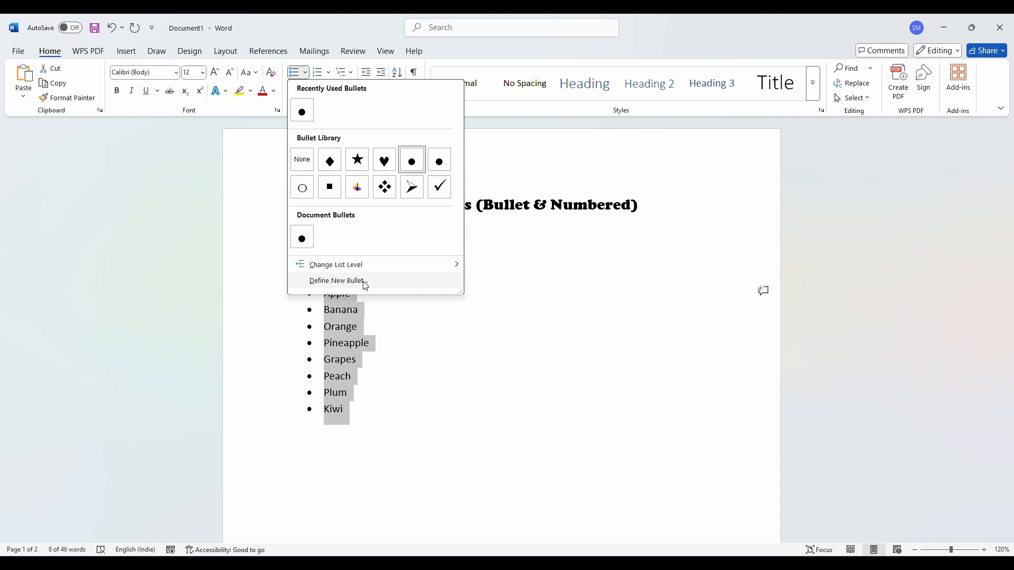
click(342, 283)
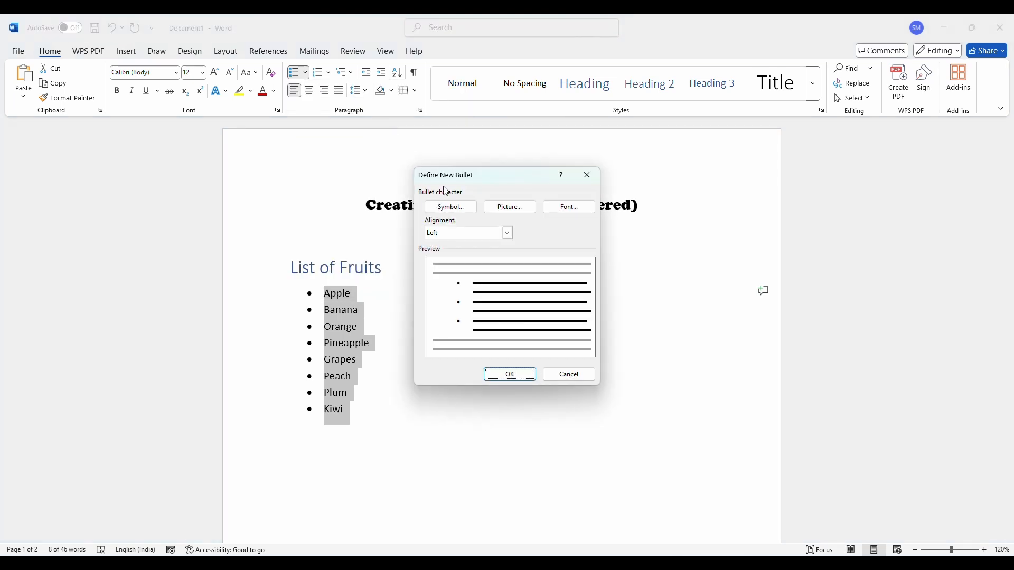
click(443, 207)
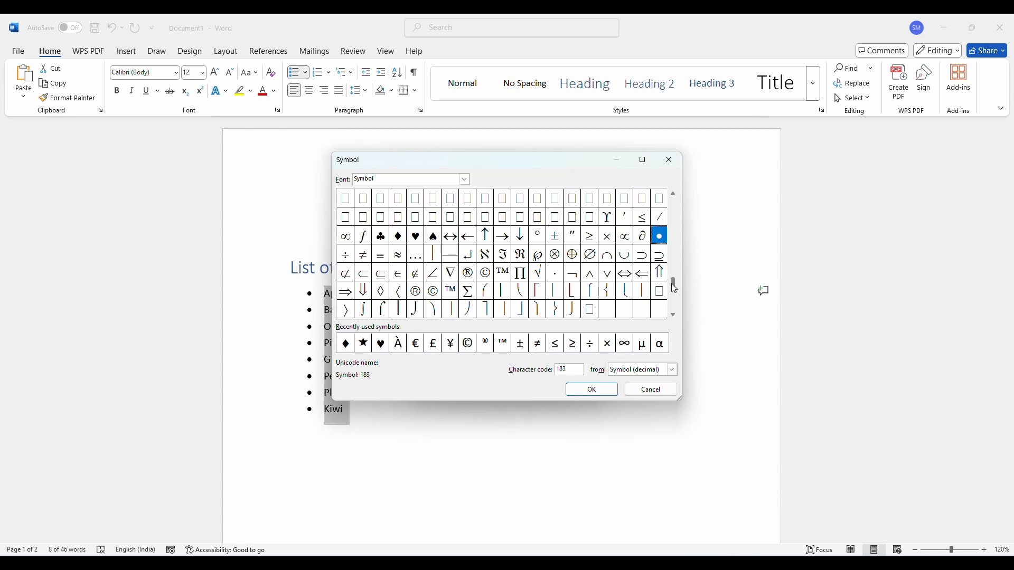
scroll(674, 288, up, 5)
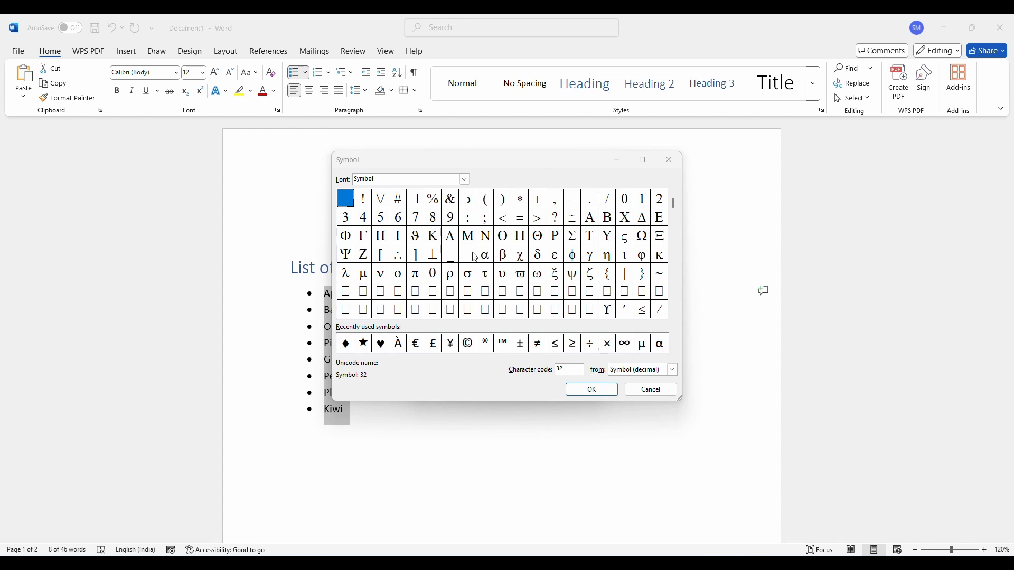
click(465, 180)
scroll(445, 216, down, 2)
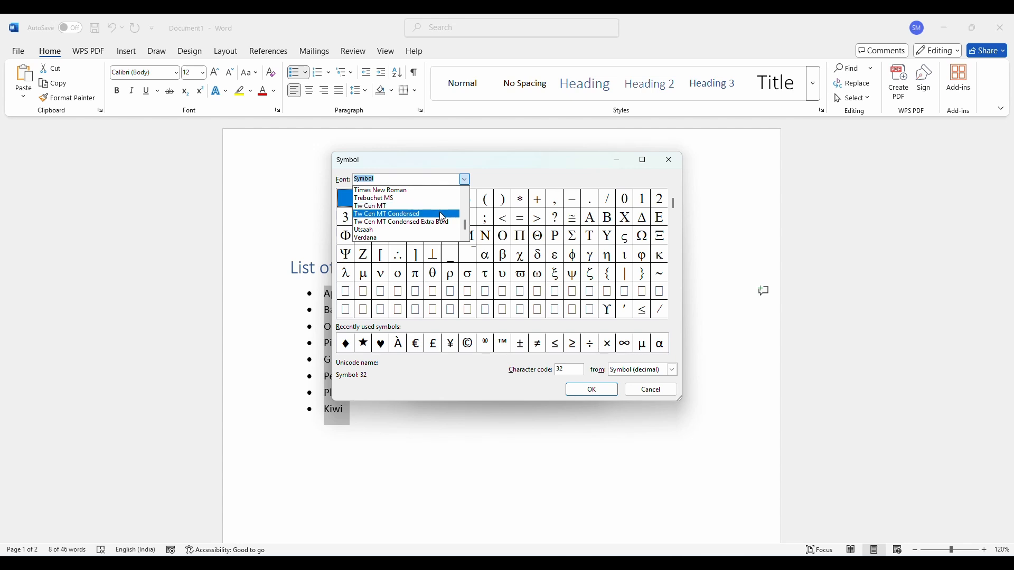
text(wing)
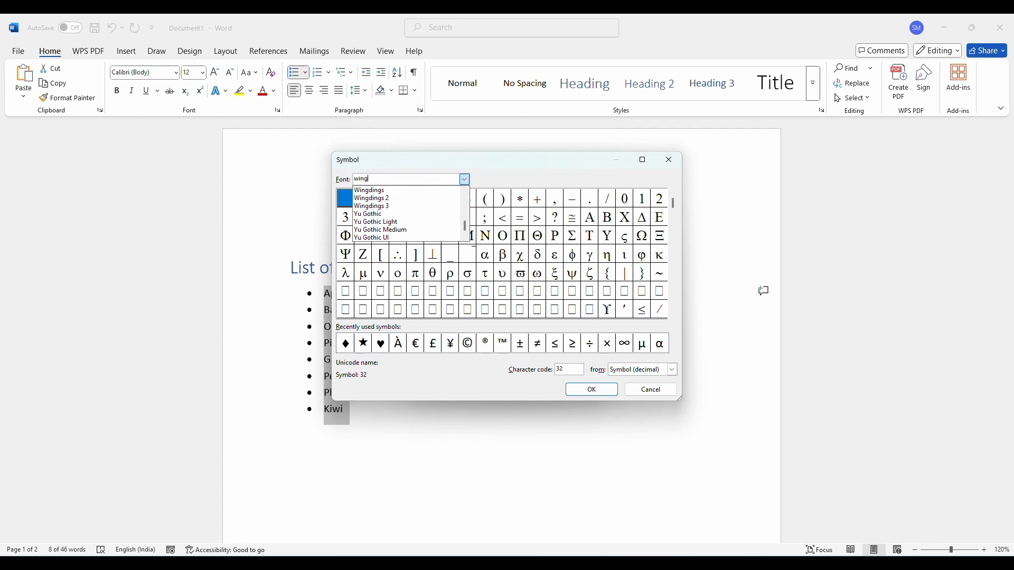
click(402, 190)
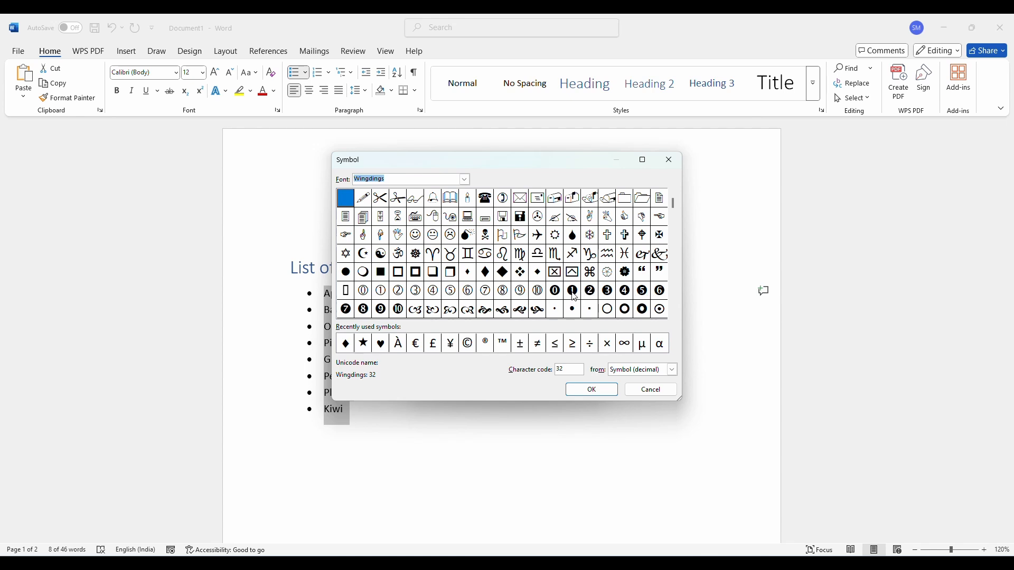
Choose the bold ring symbol, Wingdings character code 163, as the new bullet and apply it to the fruit list
click(642, 309)
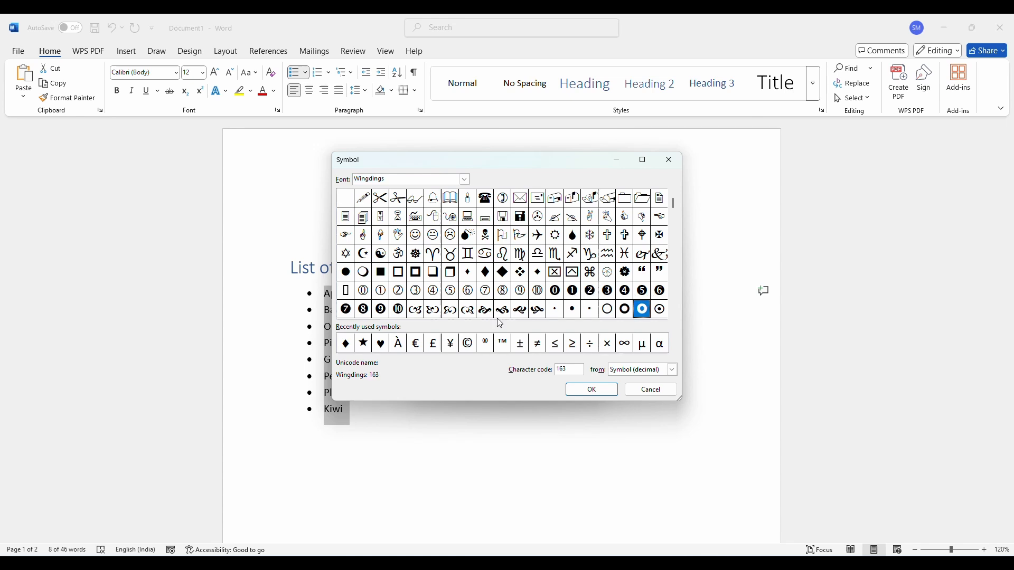
click(593, 390)
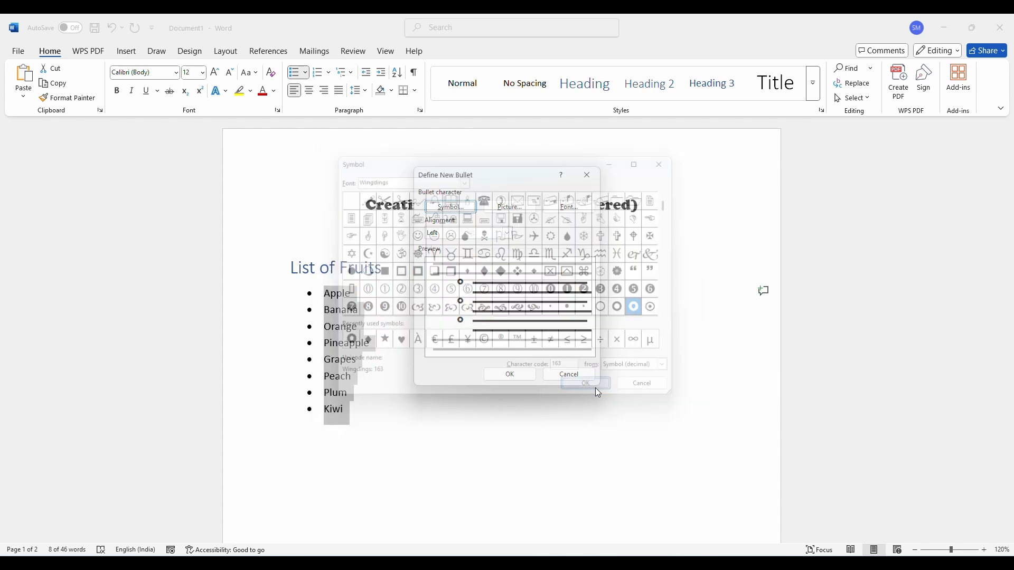
click(510, 374)
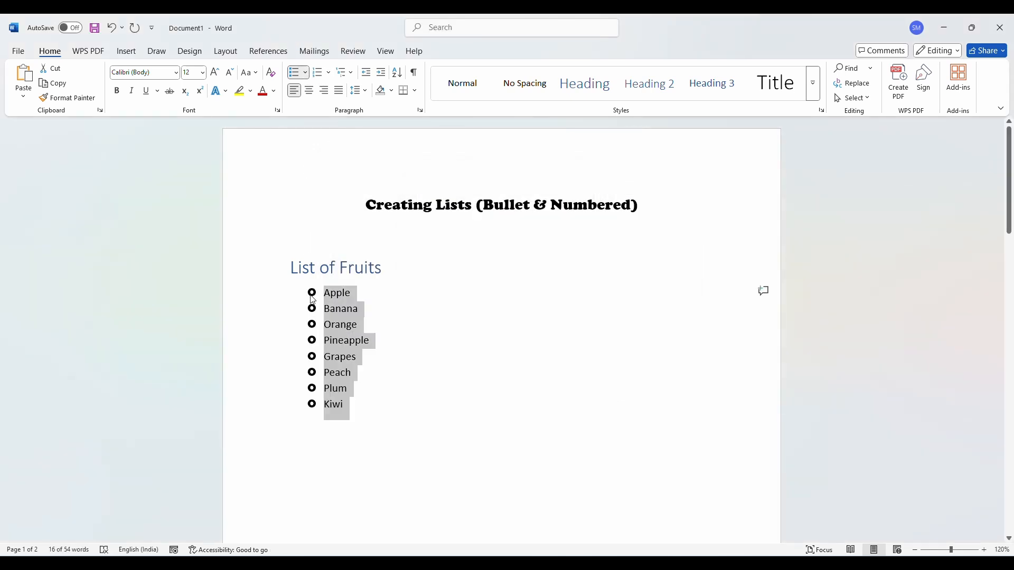
click(305, 73)
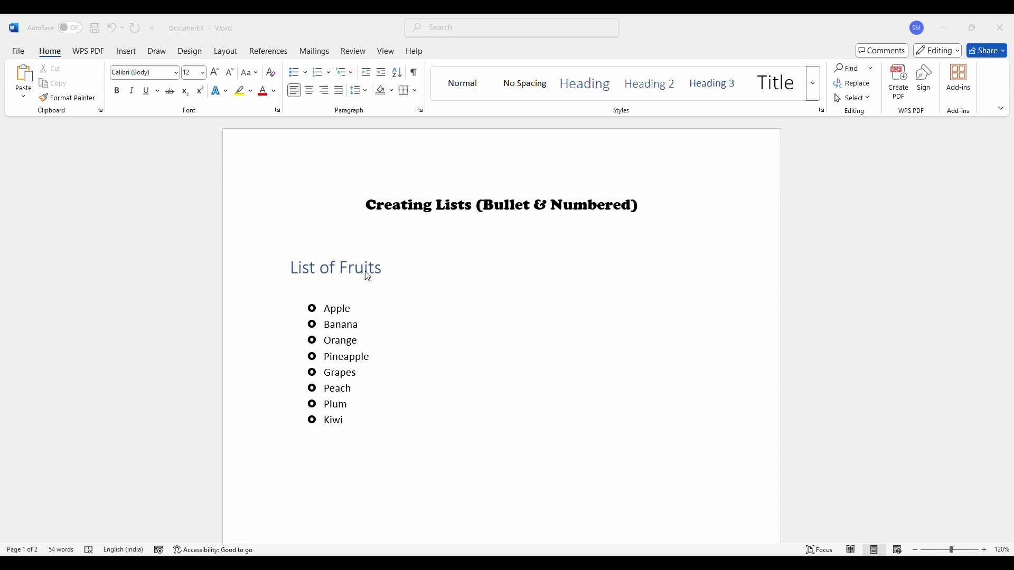
Add the category lines "Citrus fruits" and "Berries" above the Apple entry, with blank lines after each
click(331, 292)
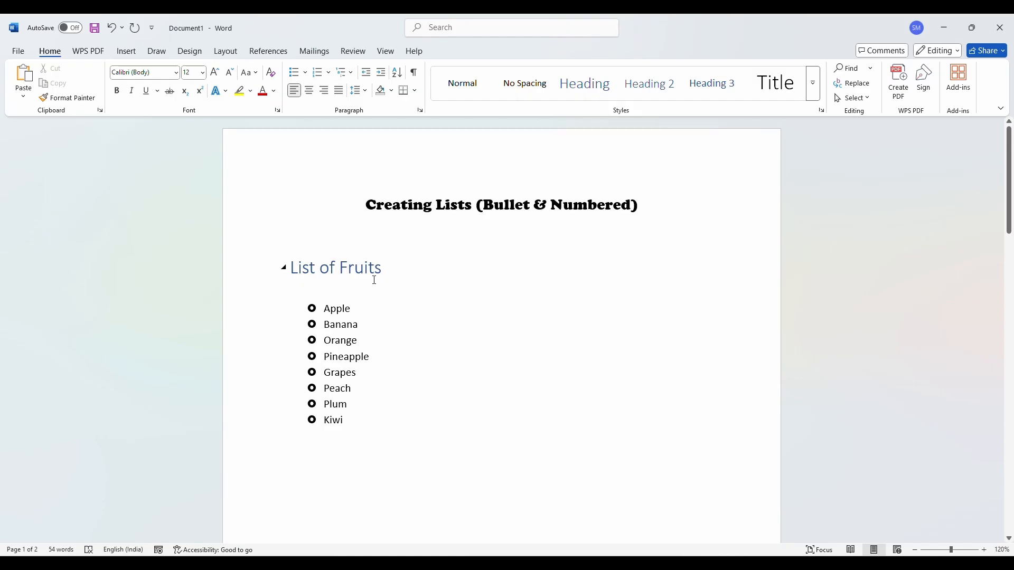
text(L)
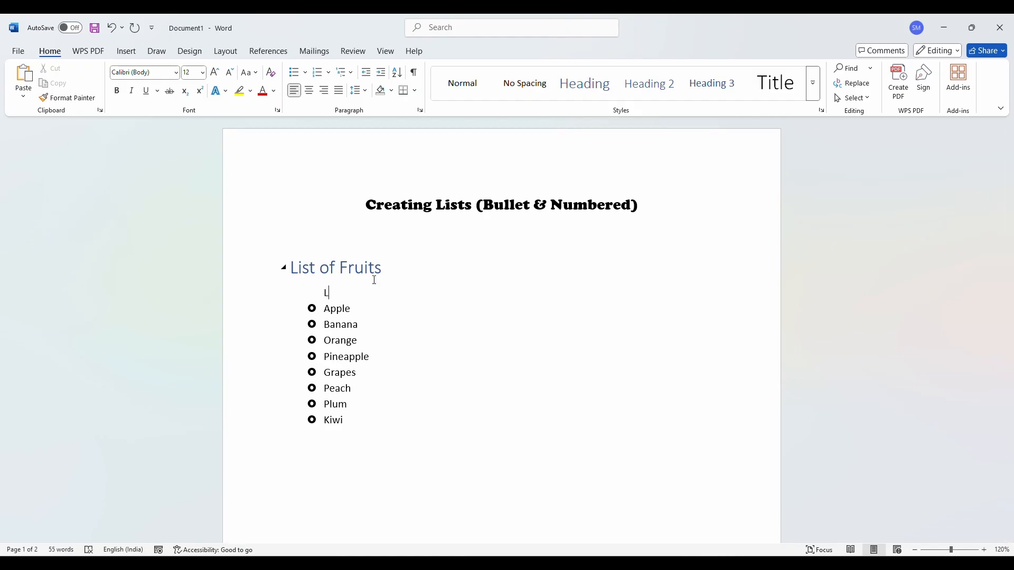
text(ist)
key(BackSpace)
key(BackSpace)
key(BackSpace)
key(BackSpace)
text(Citrus fruits)
key(Return)
key(Return)
key(Return)
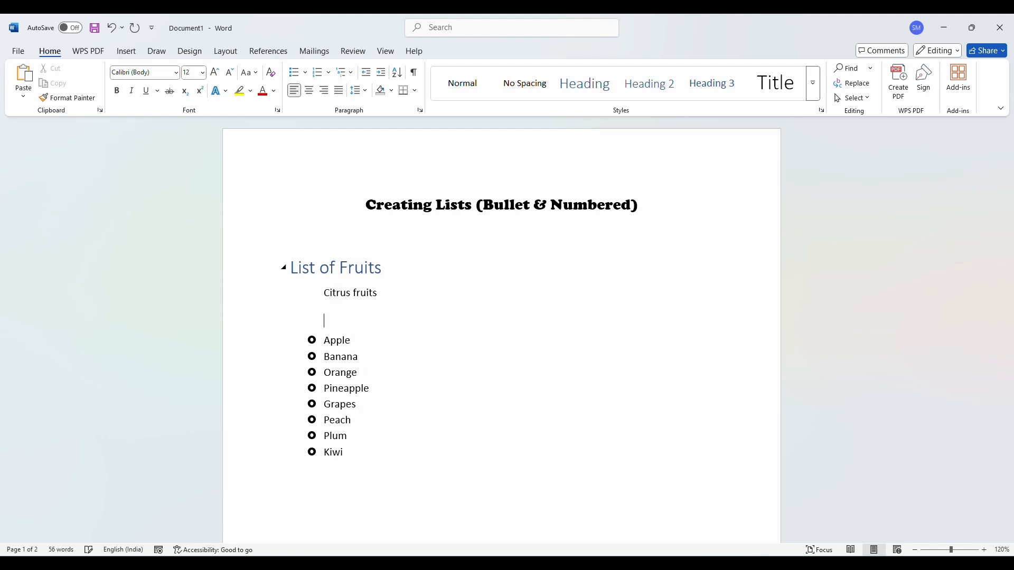
text(Berries)
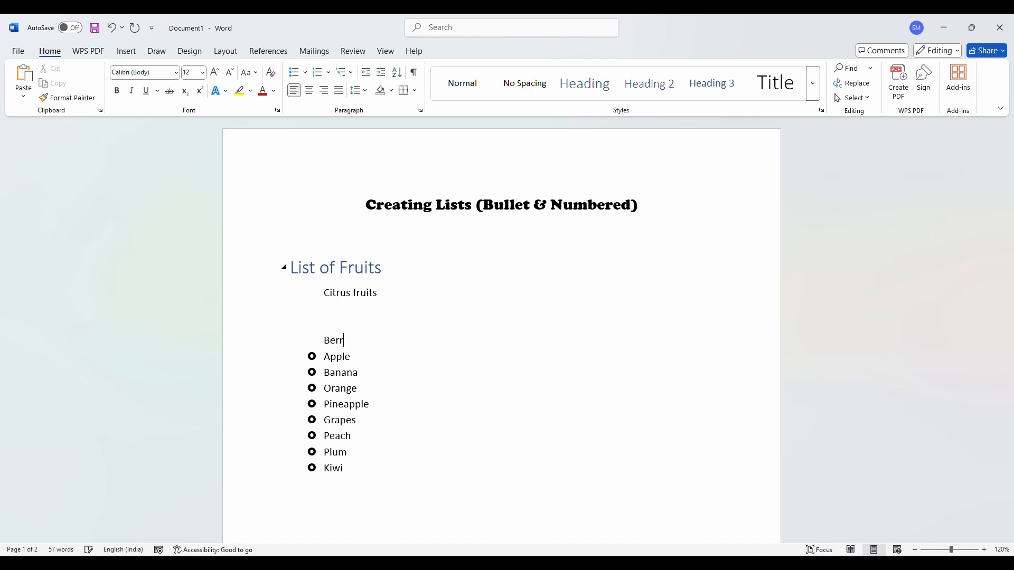
key(Return)
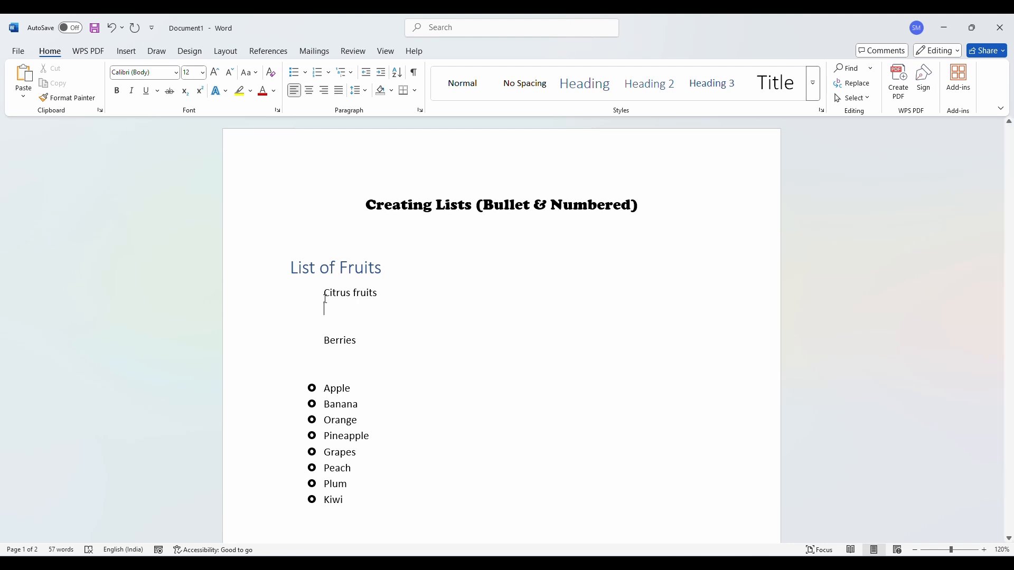
Enter Orange and Grapefruit under Citrus fruits, and Strawberry and Blueberry under Berries
click(305, 72)
key(Escape)
click(342, 308)
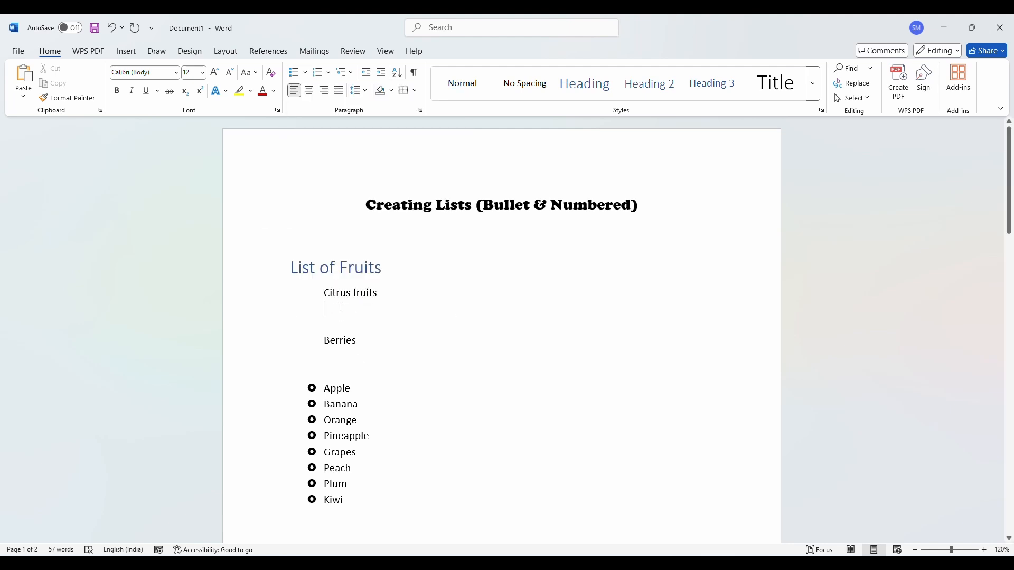
text(Orange)
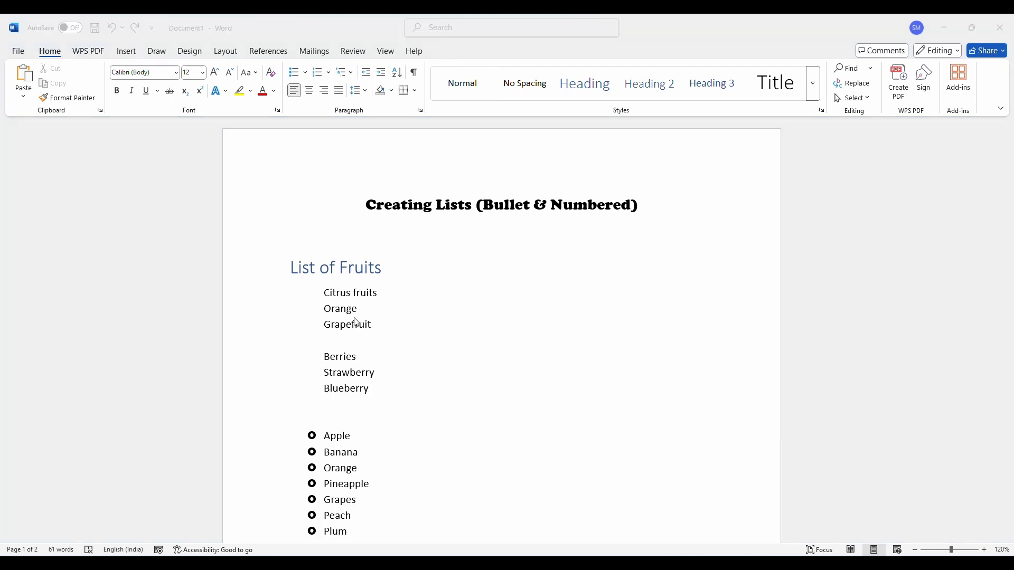
Apply solid round bullets to all lines from Citrus fruits through Blueberry
click(353, 318)
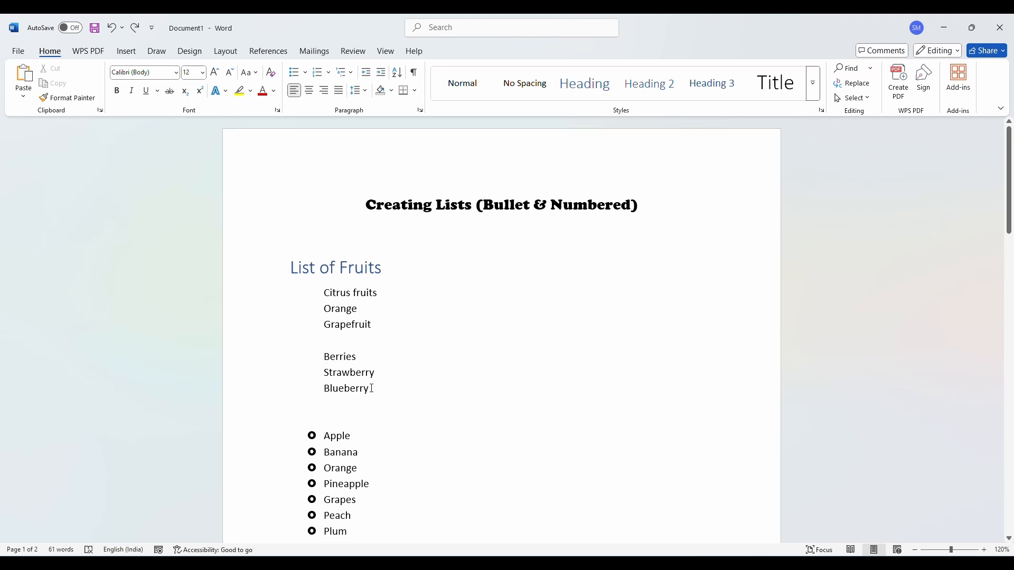
drag(373, 390, 333, 293)
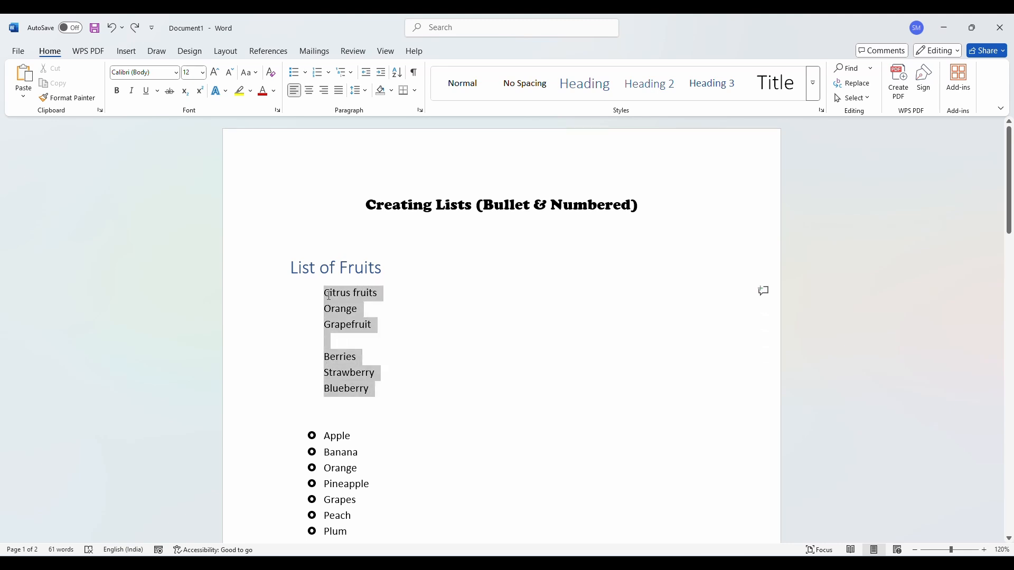
click(306, 72)
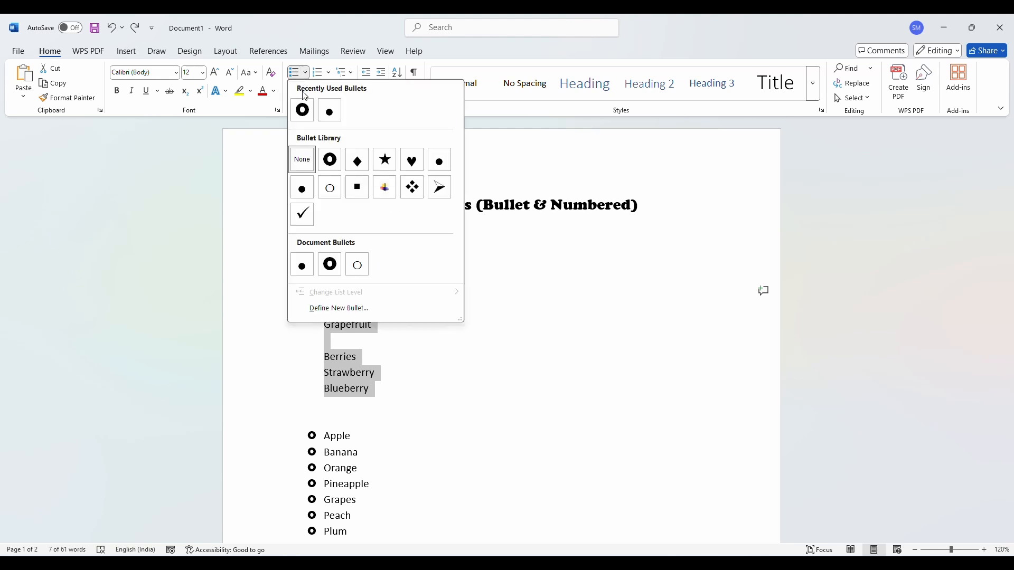
click(329, 111)
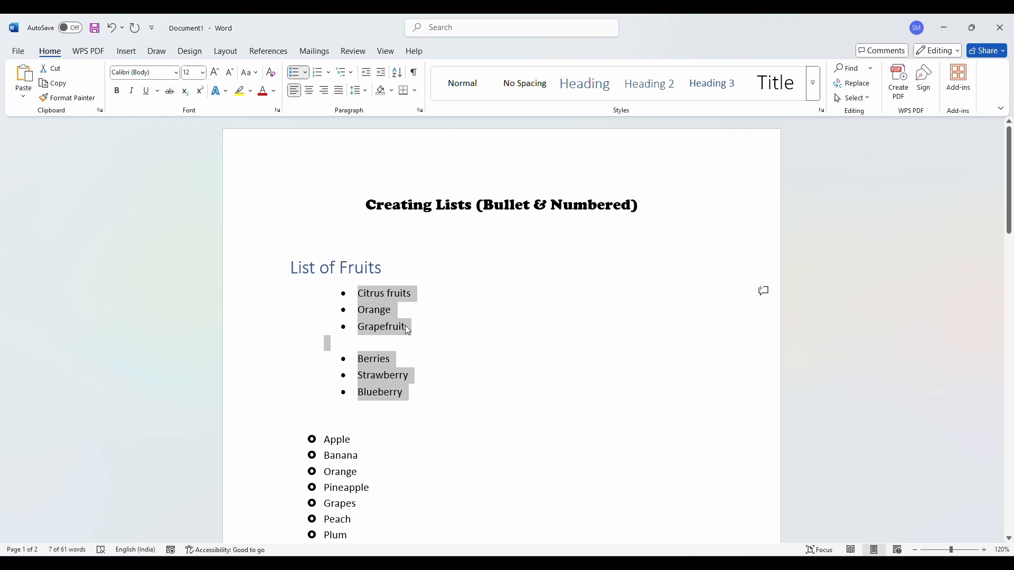
Change Orange and Grapefruit to the second list level beneath Citrus fruits
click(419, 330)
drag(419, 331, 358, 310)
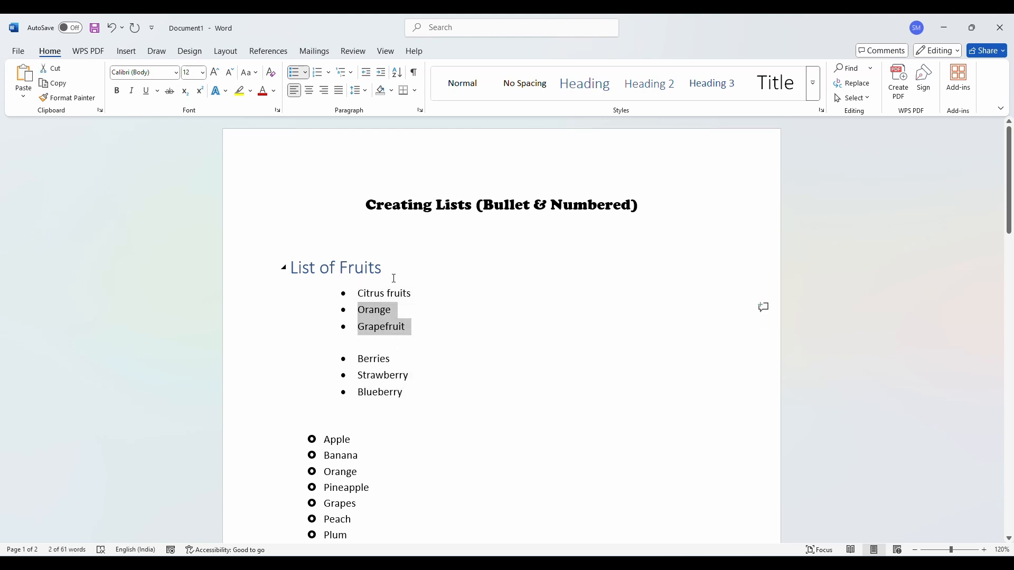
click(306, 73)
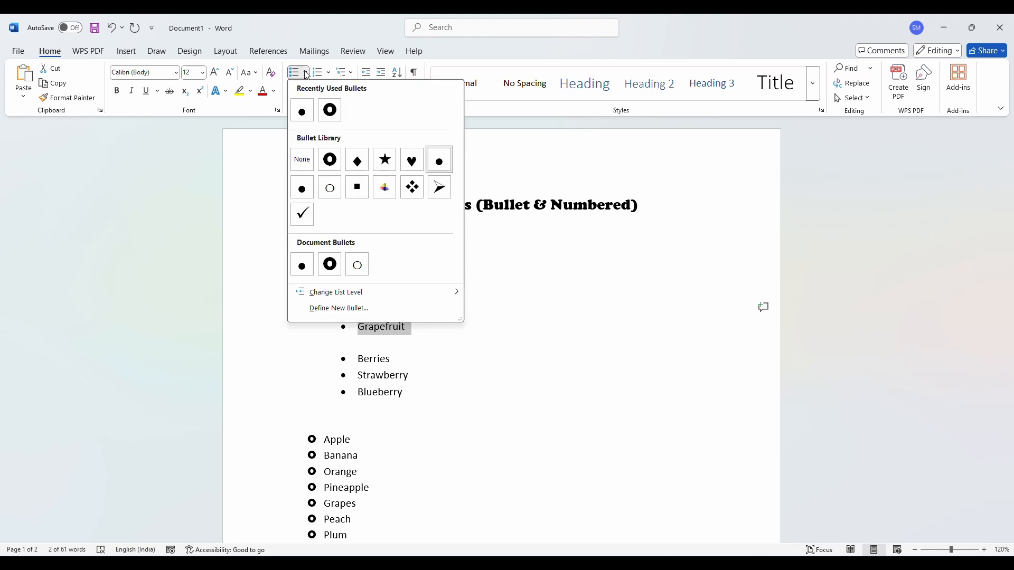
mouse_move(302, 299)
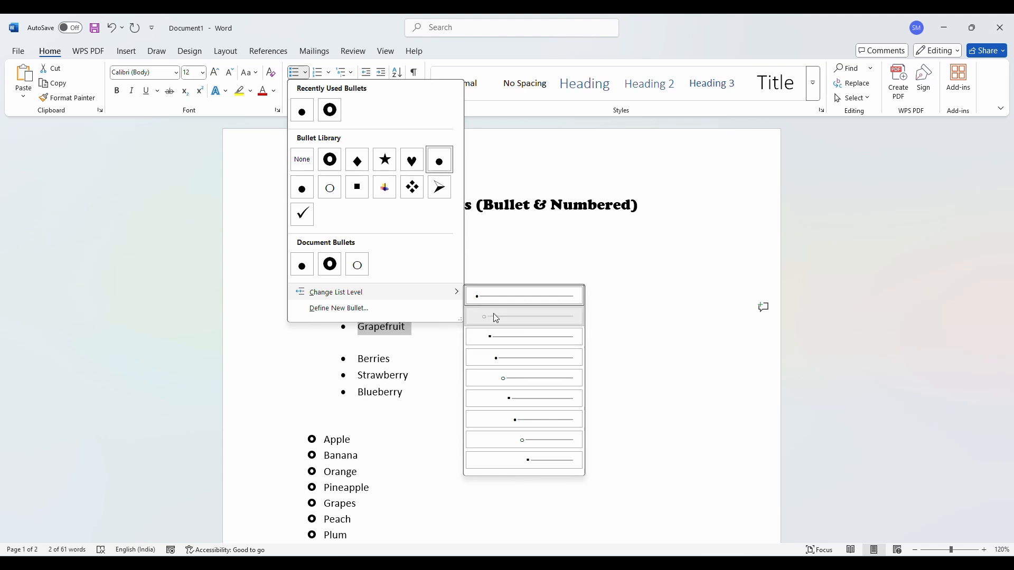
click(494, 317)
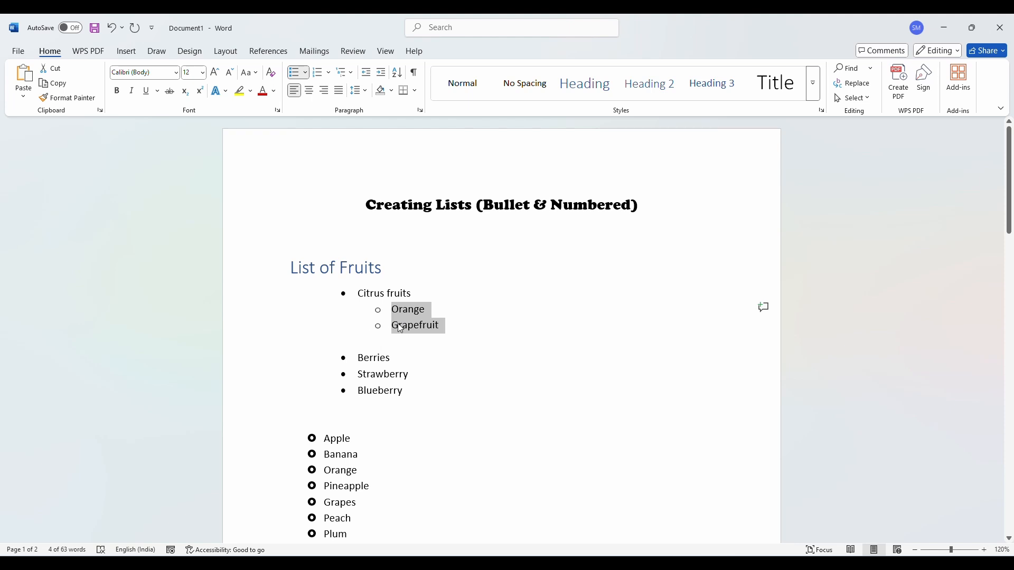
Change Strawberry and Blueberry to the second list level beneath Berries
click(452, 36)
drag(407, 391, 358, 373)
click(306, 72)
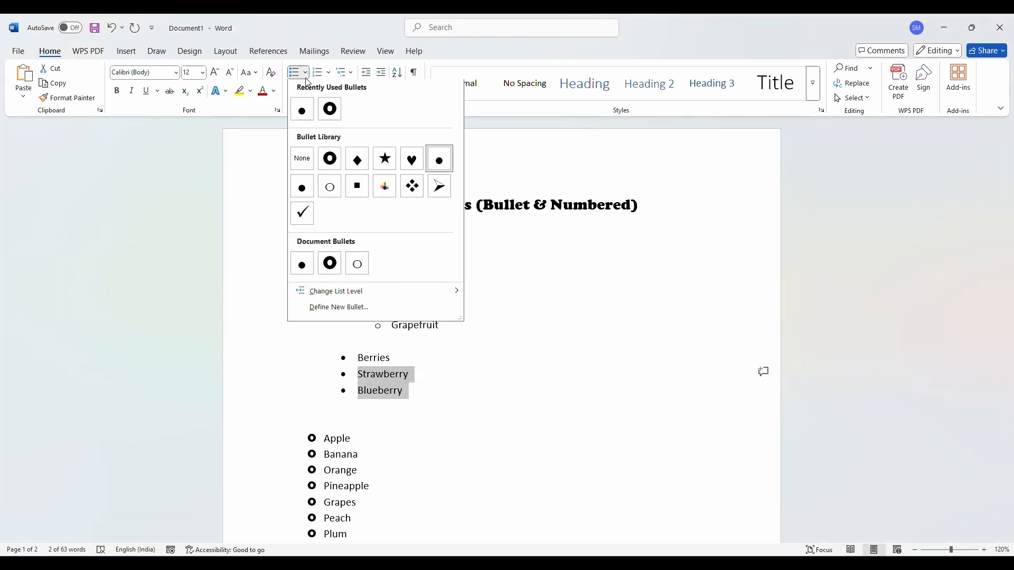
mouse_move(348, 292)
click(547, 322)
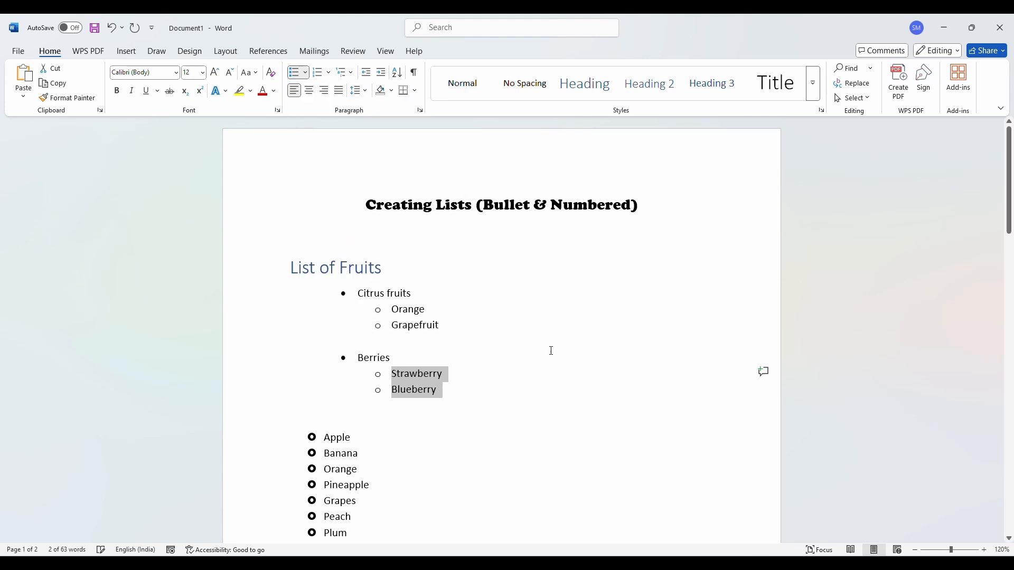
Delete the blank line between Grapefruit and Berries in the multilevel list
click(391, 347)
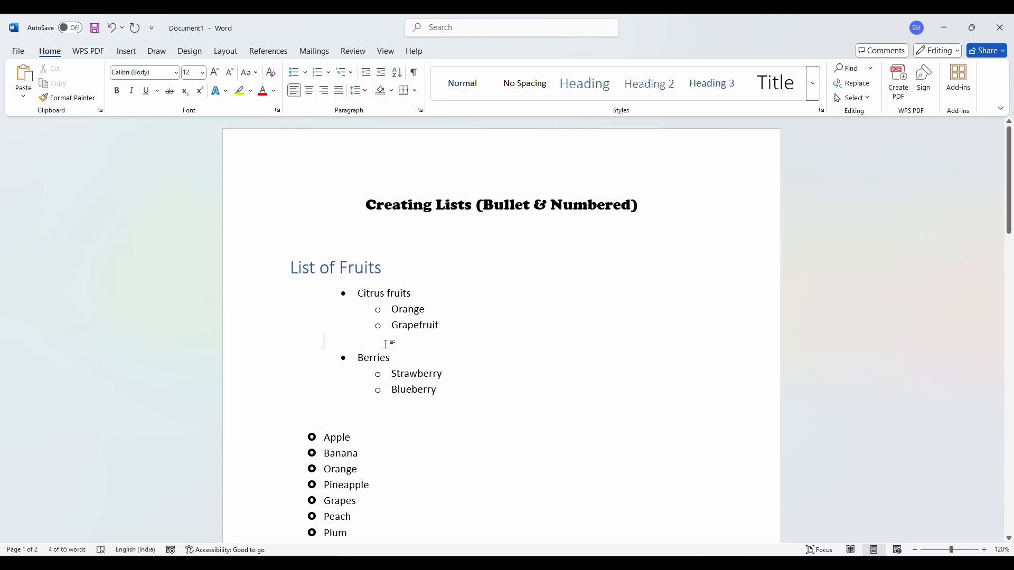
key(BackSpace)
key(BackSpace)
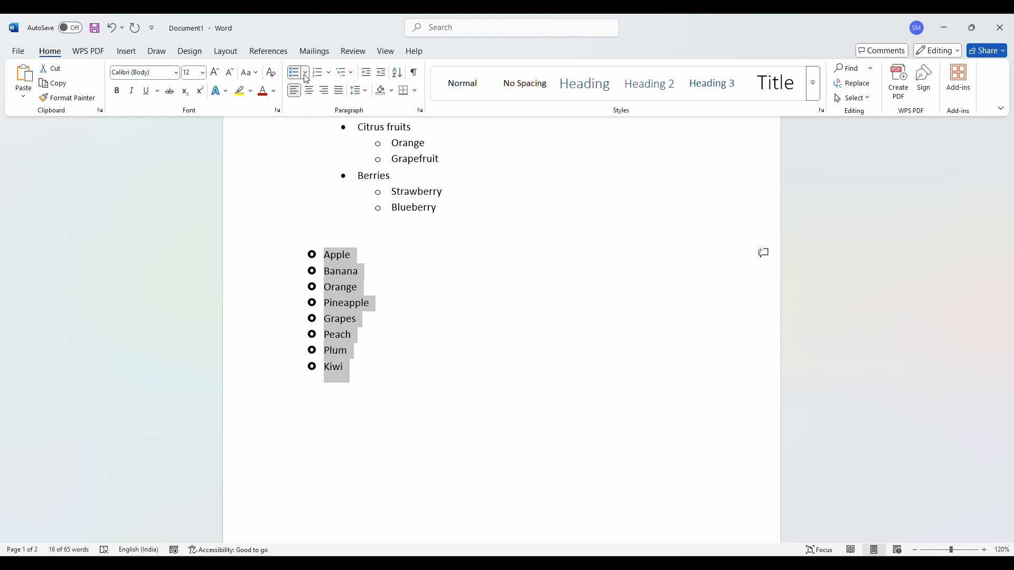
Try removing the bullets from the Apple-to-Kiwi list and undo the removal
click(306, 74)
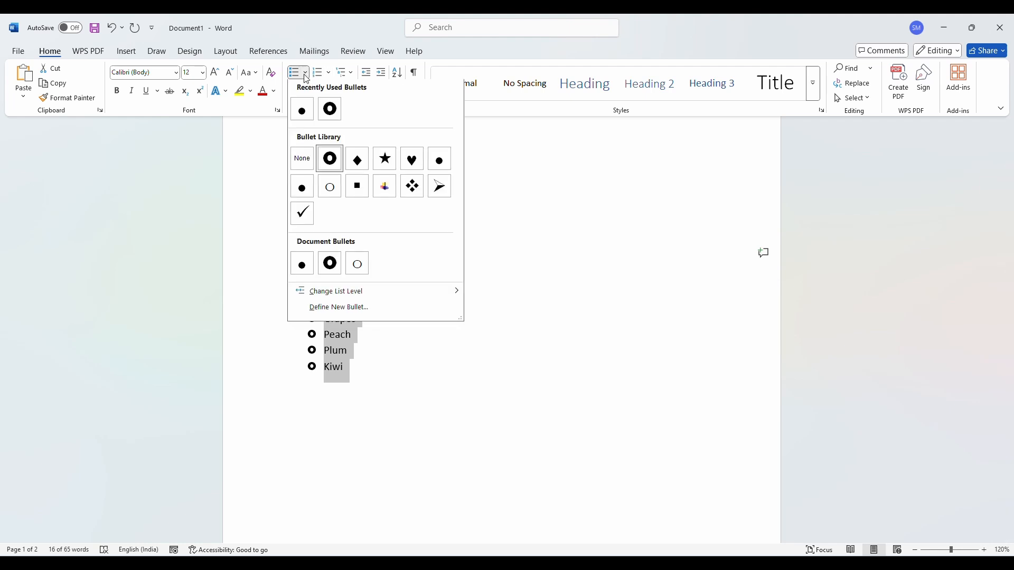
click(308, 166)
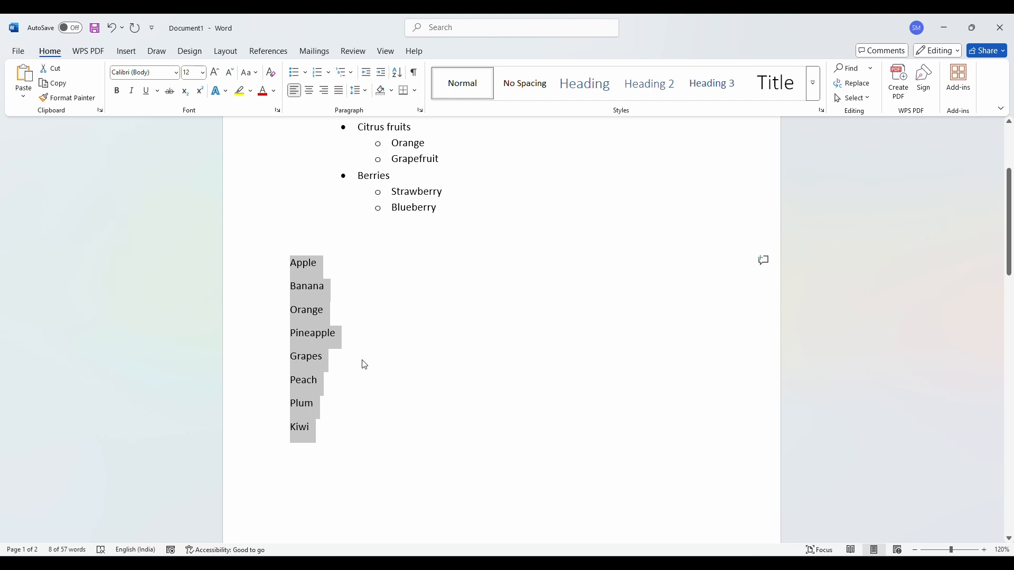
key(ctrl+z)
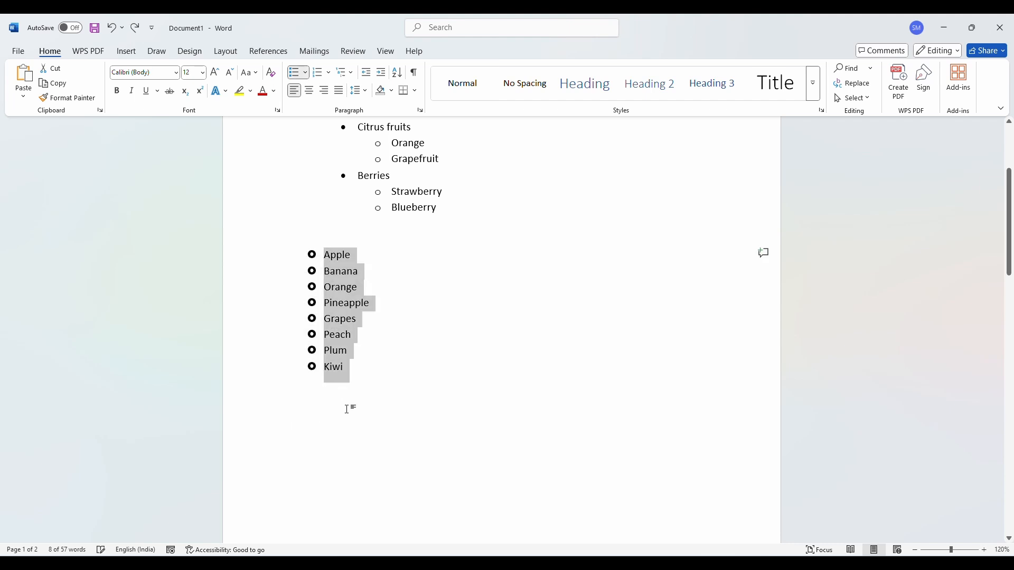
Complete the city name Hyd as Hyderabad under the List of cities in India heading
click(348, 407)
scroll(432, 147, down, 10)
scroll(433, 147, down, 2)
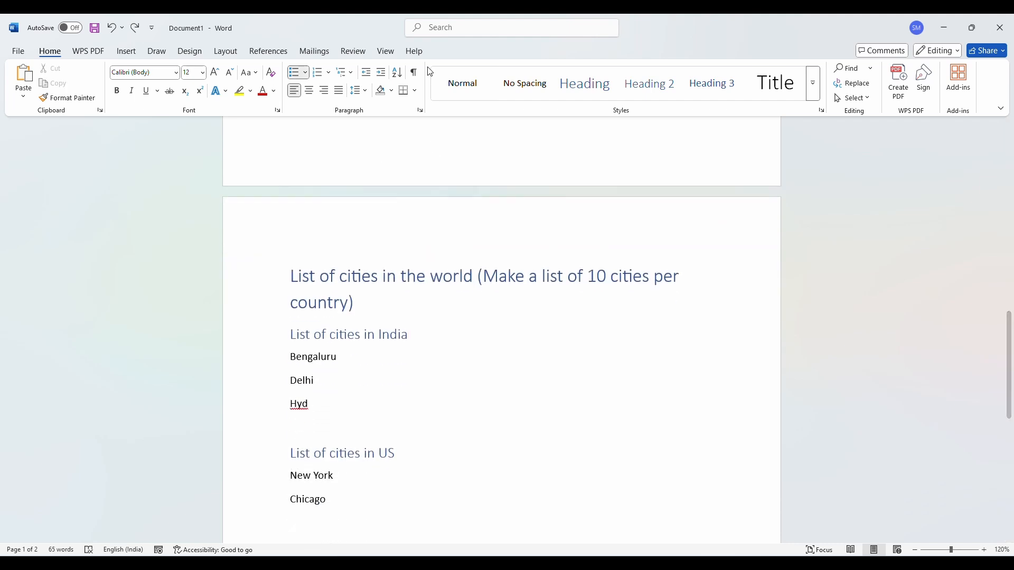
scroll(473, 260, down, 2)
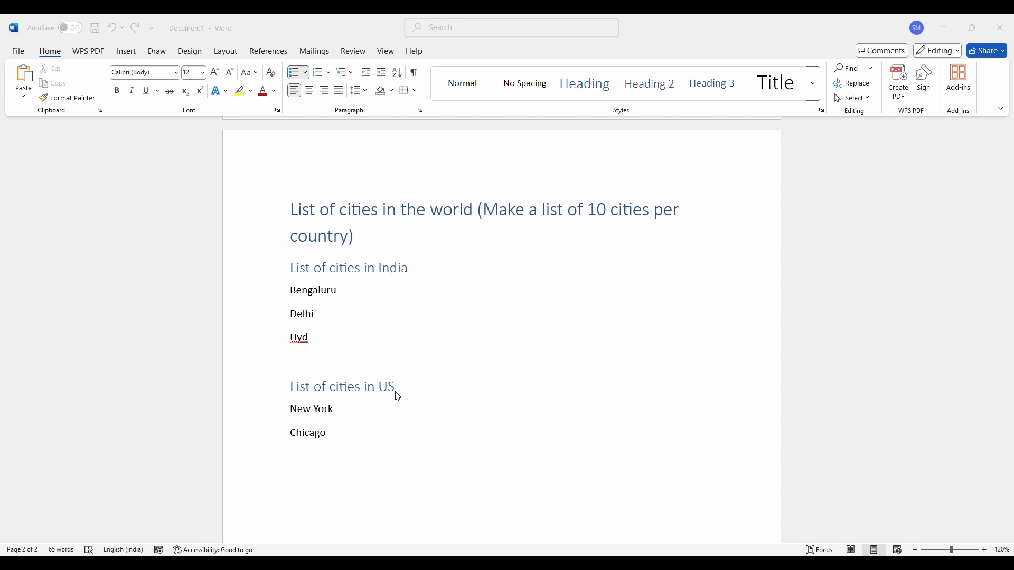
double_click(310, 339)
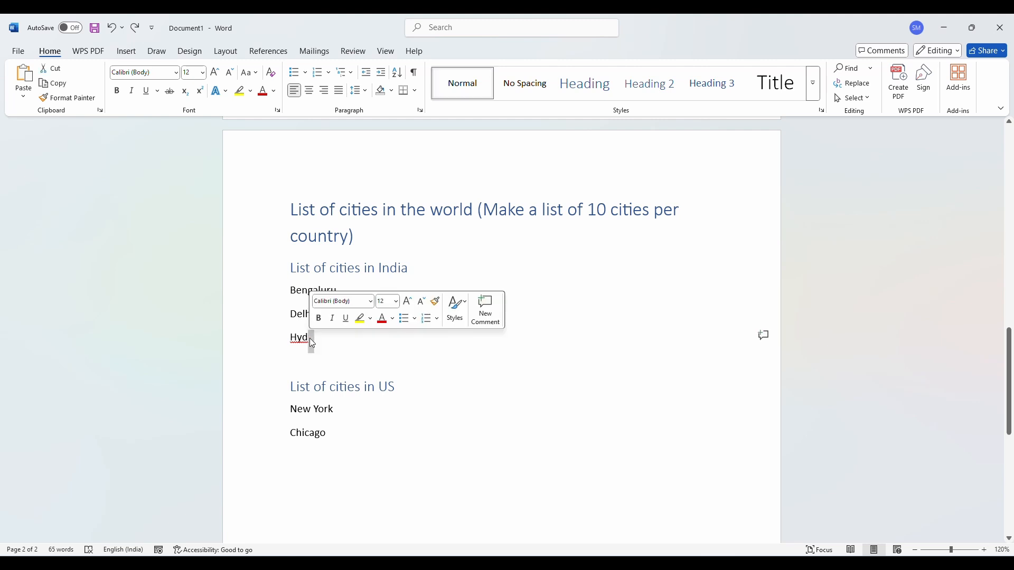
text(erabad)
scroll(364, 336, up, 1)
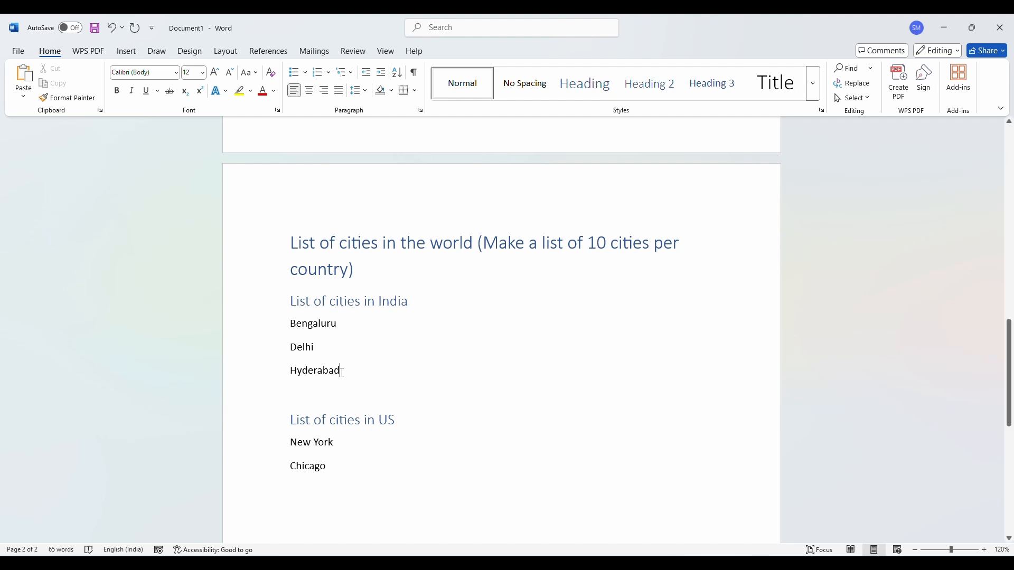
Apply the 1. 2. 3. number format to Bengaluru, Delhi and Hyderabad
drag(343, 371, 288, 323)
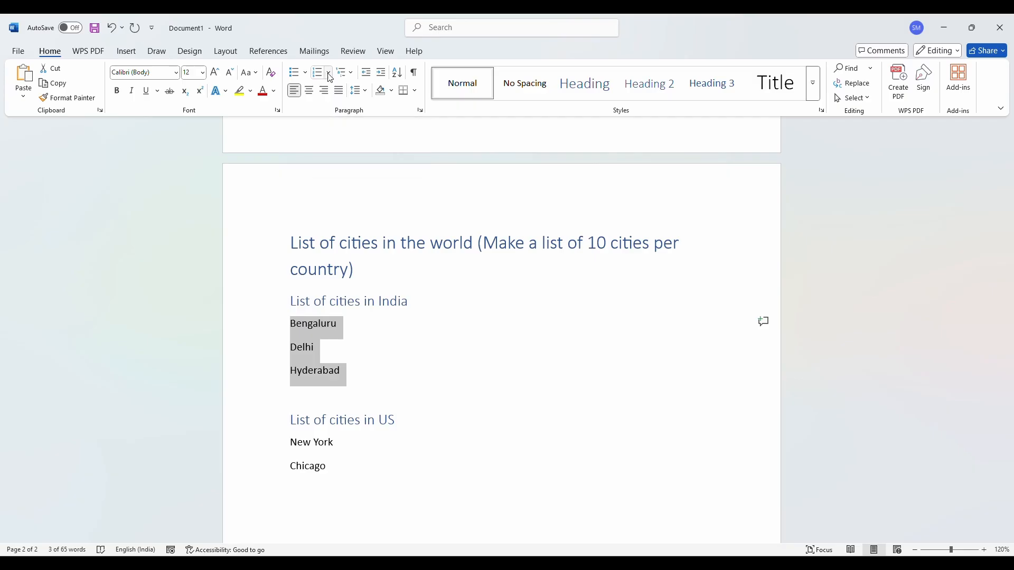
click(329, 77)
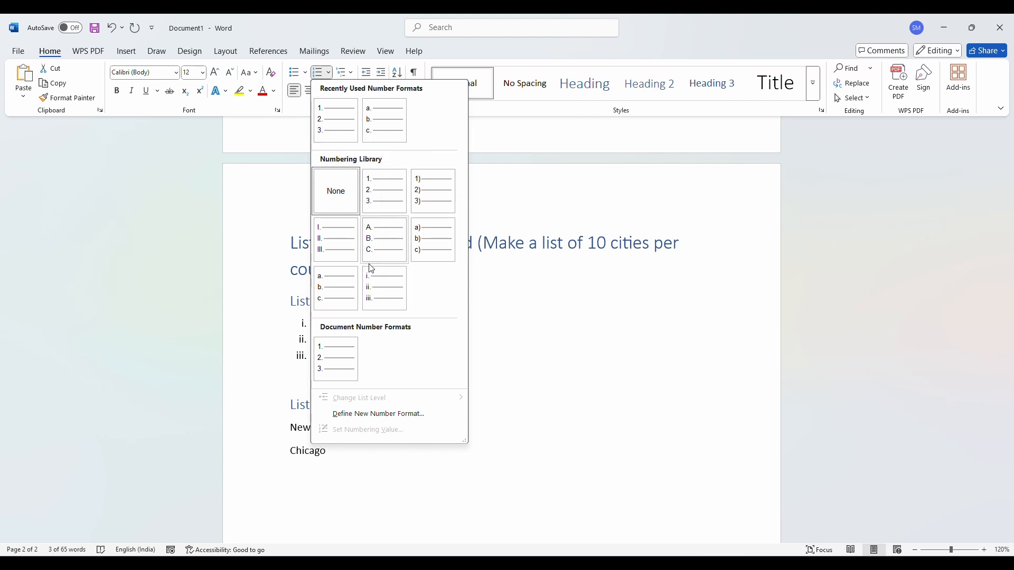
click(324, 128)
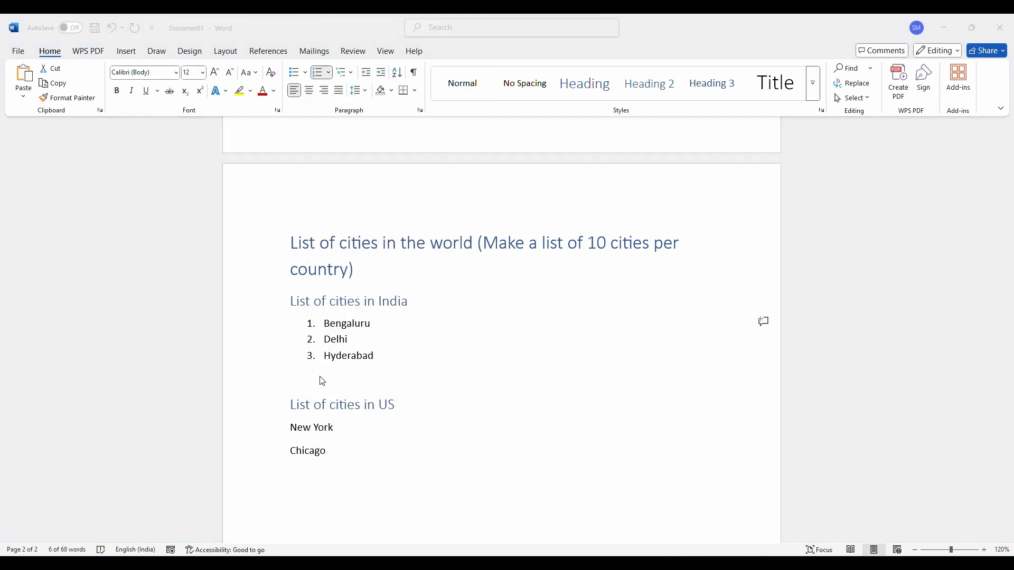
click(370, 355)
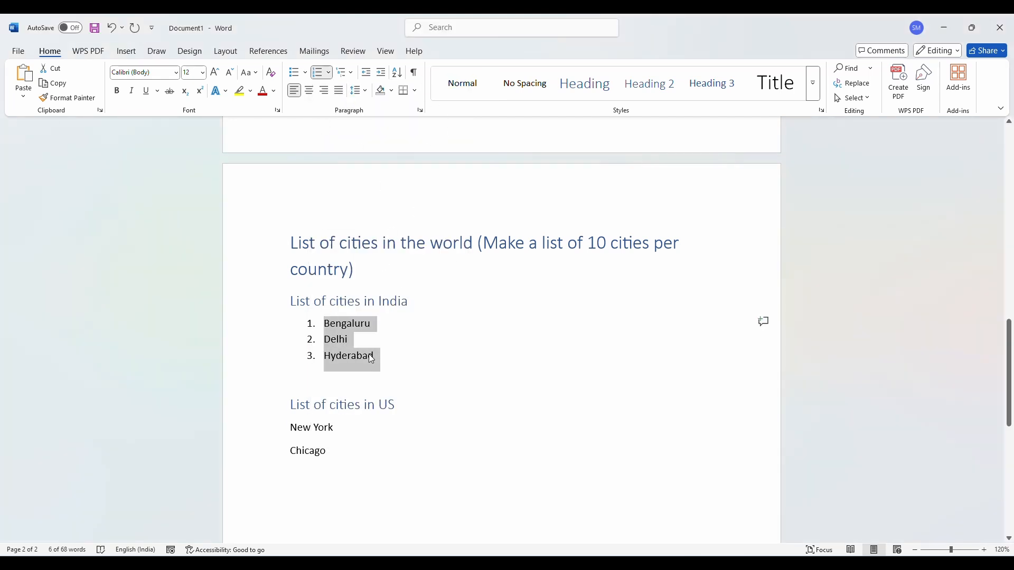
click(369, 354)
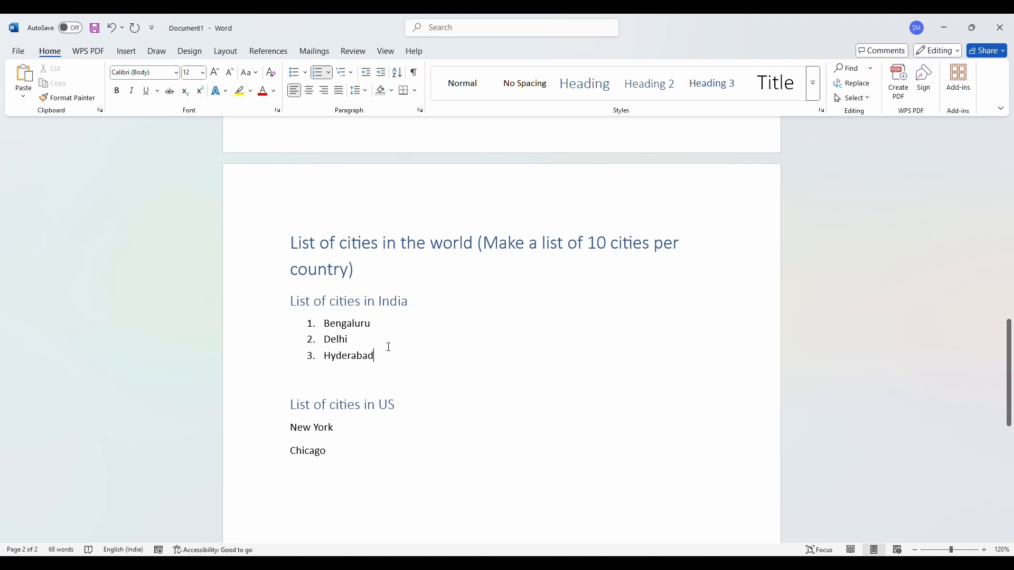
Start an automatic numbered list with "1. Bengaluru" on the blank line beneath the List of cities in India heading
key(Return)
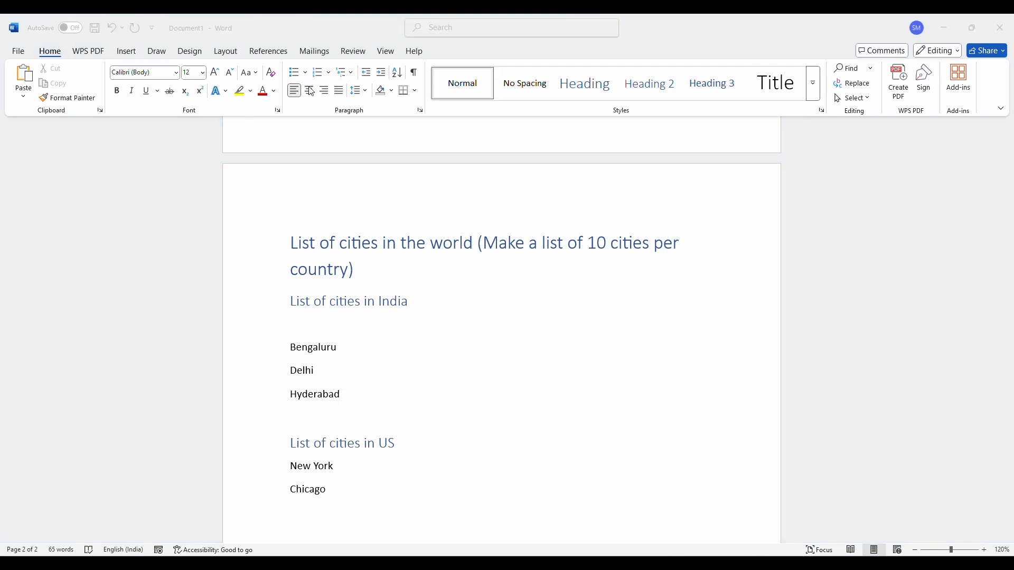
click(293, 323)
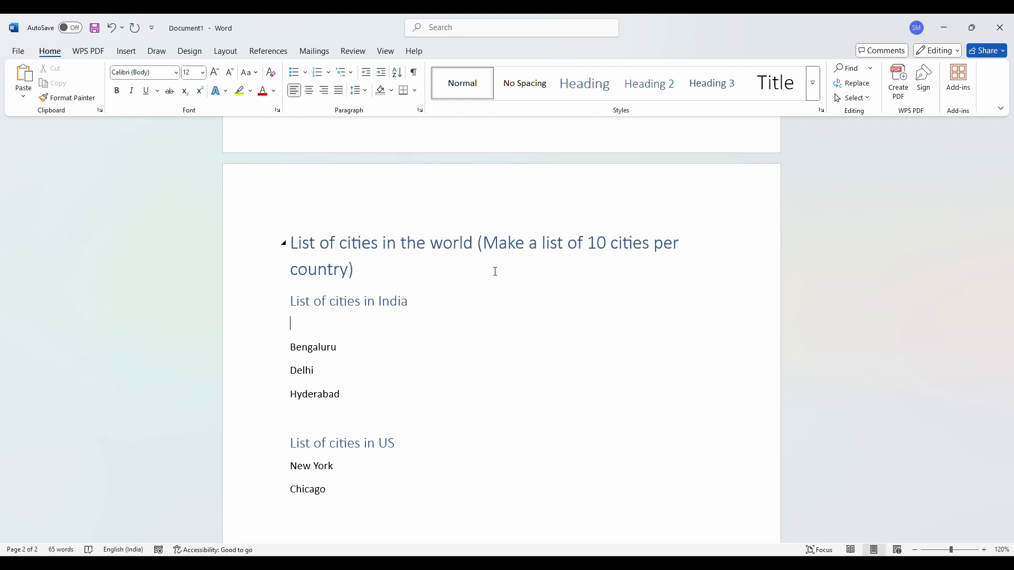
text(1.)
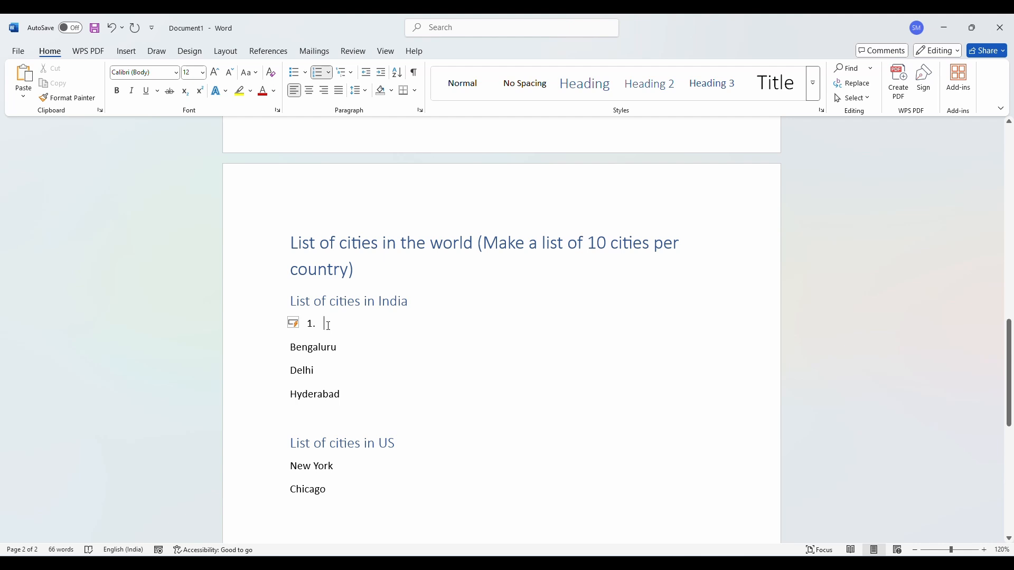
text(Bedn)
key(BackSpace)
key(BackSpace)
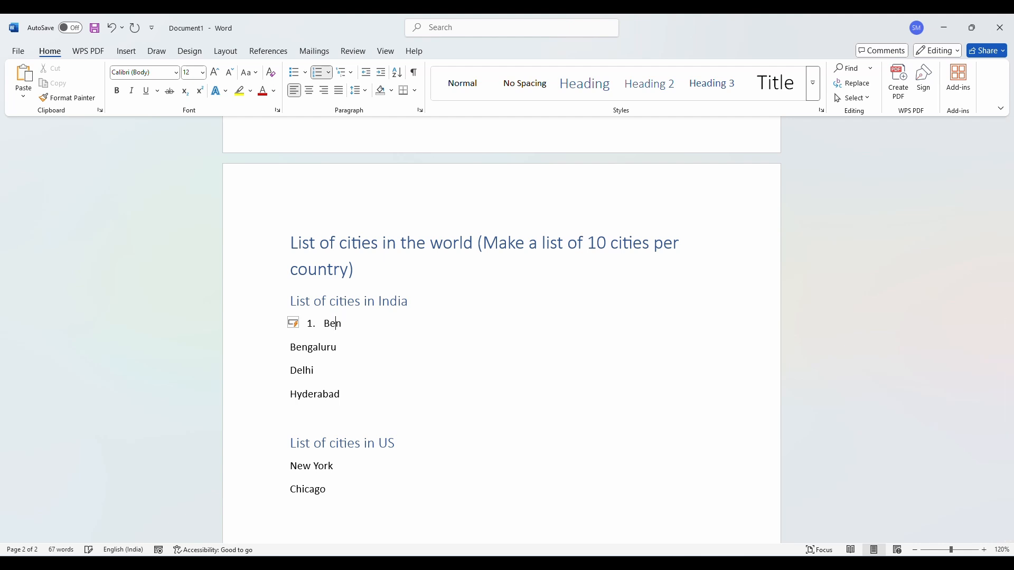
text(ngaluru)
key(Return)
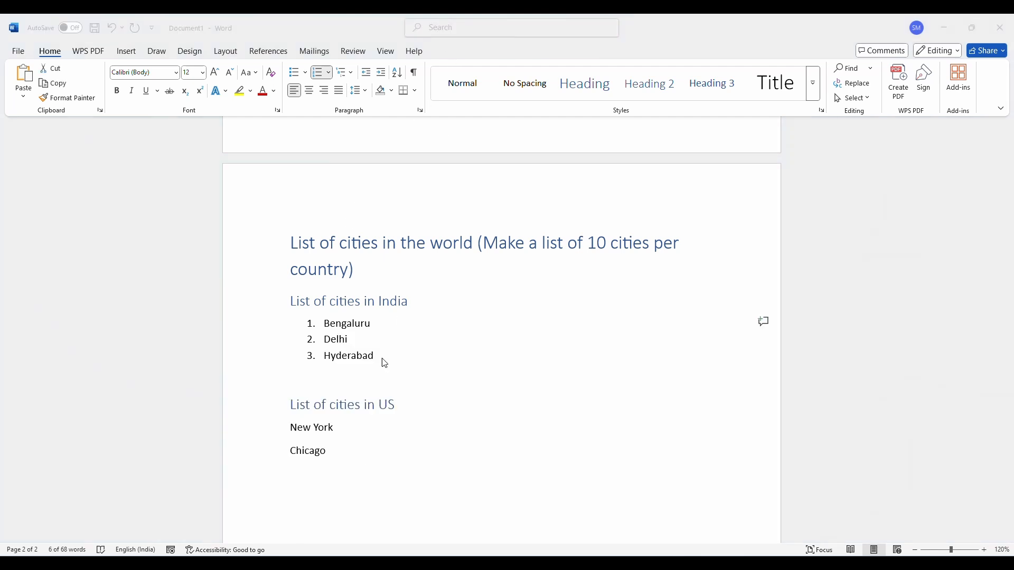
Apply the 1. 2. 3. number format to New York and Chicago under List of cities in US
click(337, 455)
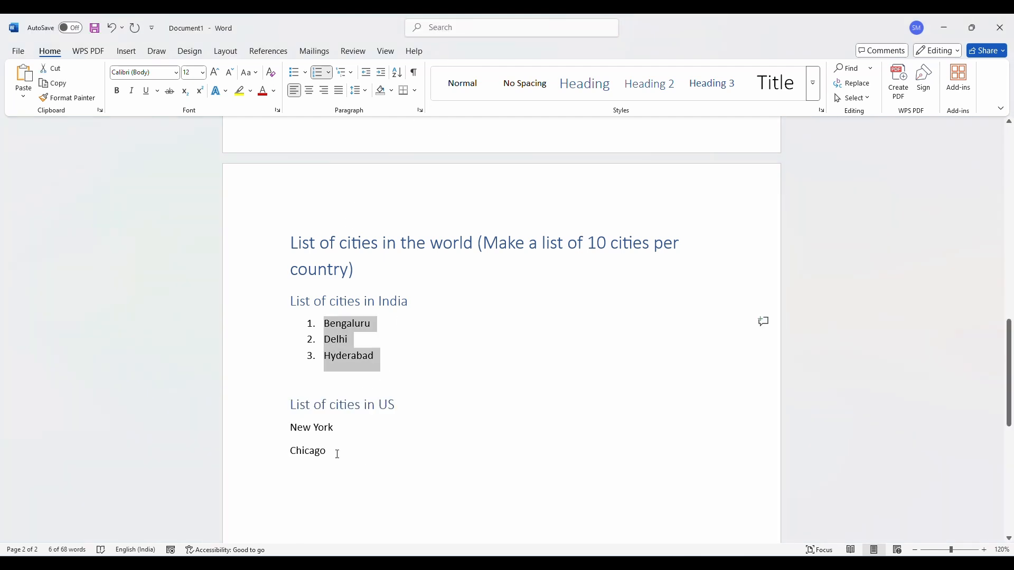
drag(337, 454, 290, 425)
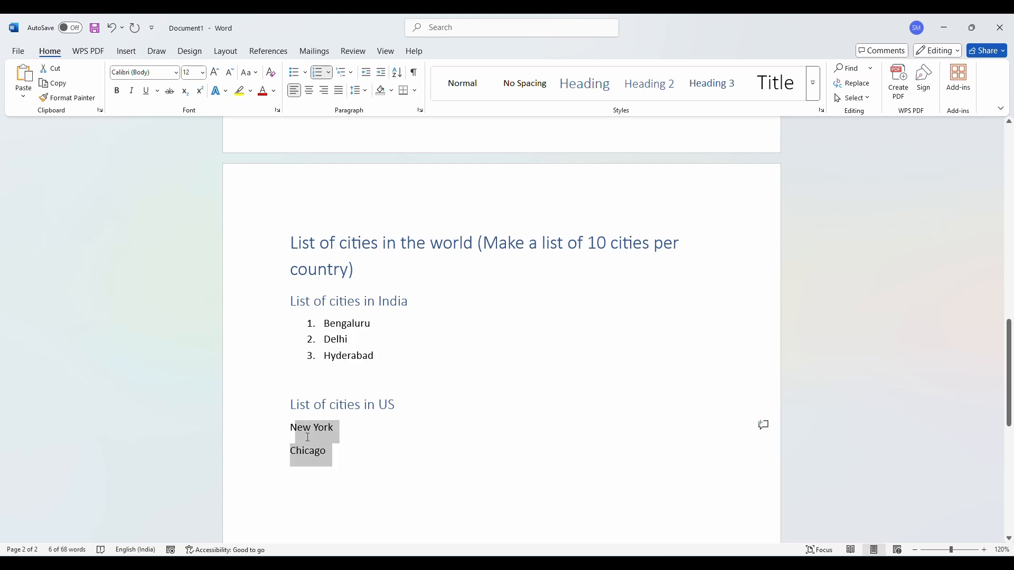
click(328, 77)
click(337, 118)
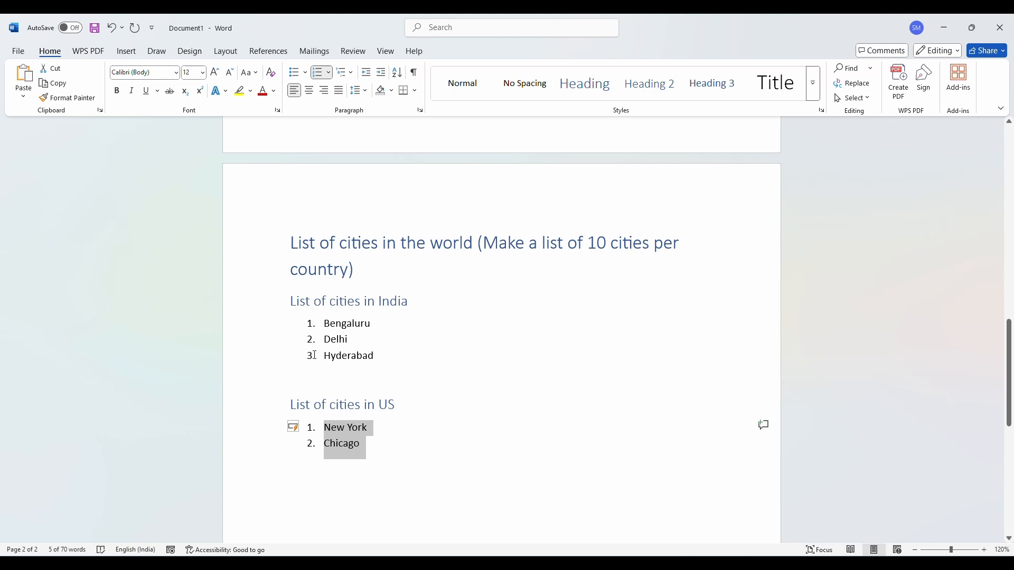
Add an empty numbered item after Hyderabad and delete it again
click(376, 356)
key(Return)
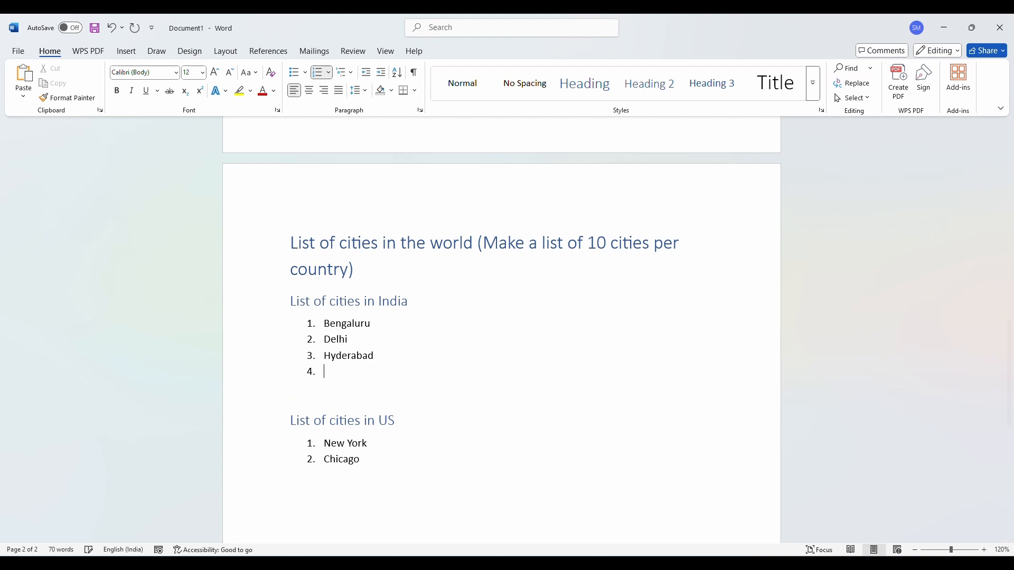
key(BackSpace)
key(BackSpace)
key(BackSpace)
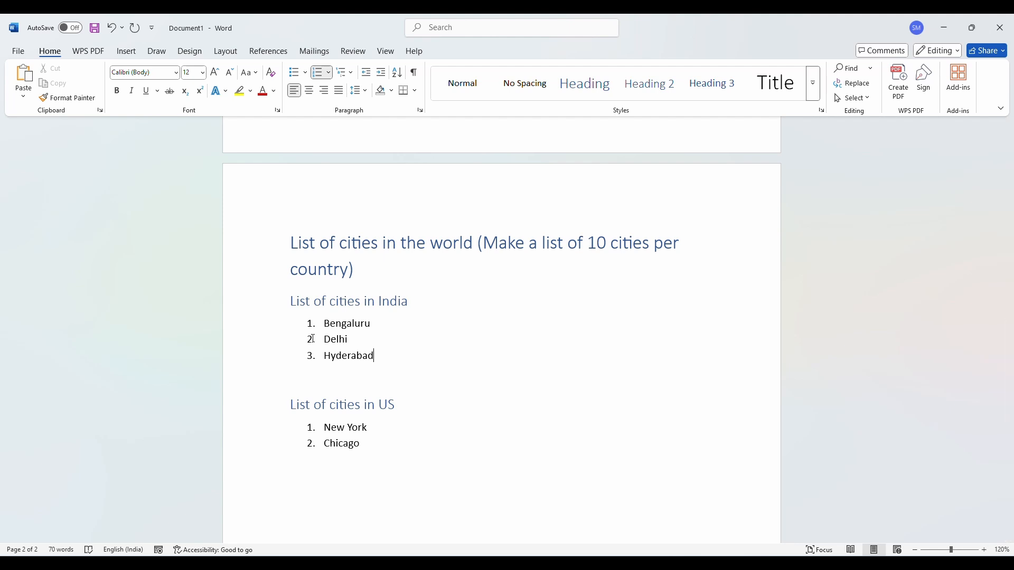
Make the US cities list continue numbering from the India cities list
click(322, 430)
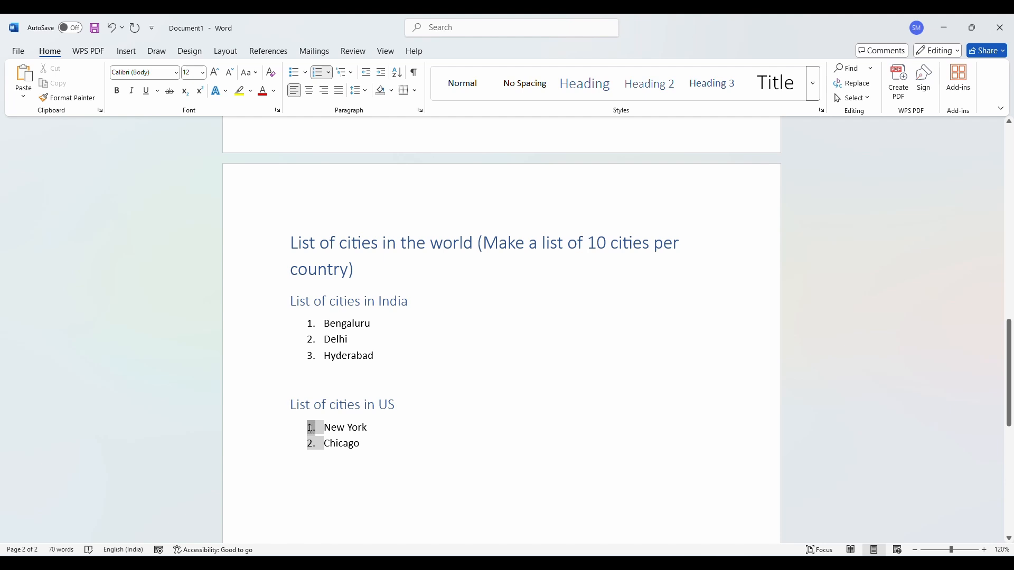
right_click(310, 428)
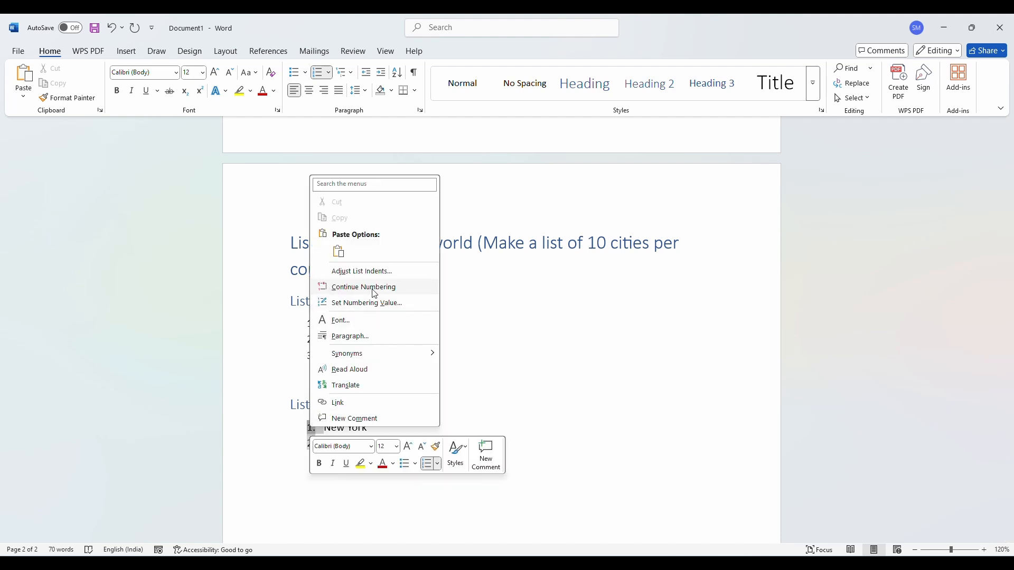
click(355, 288)
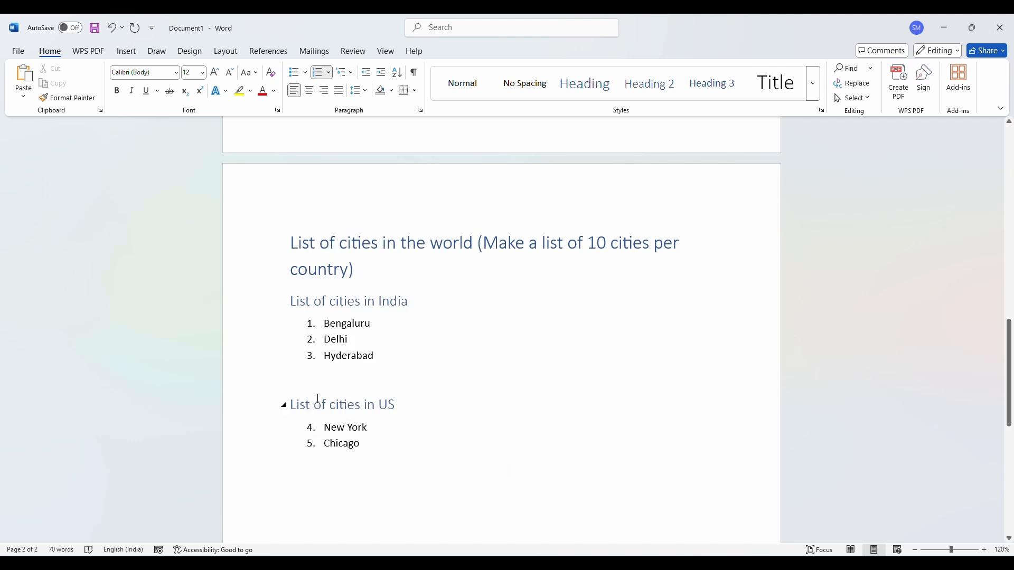
Add the item Xyz after Hyderabad to test the continued numbering, and undo the addition
click(384, 356)
key(Return)
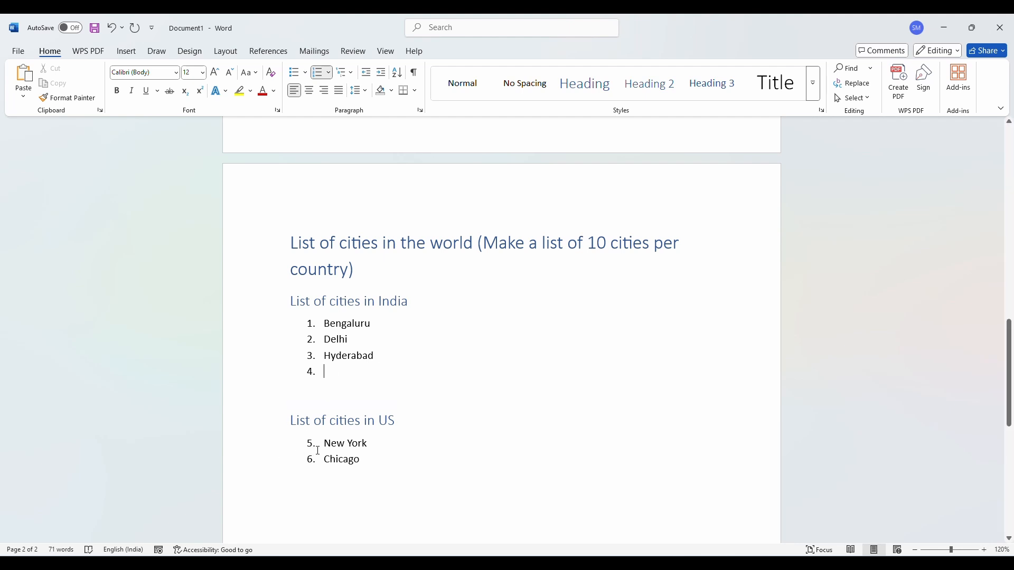
text(Xyz)
key(Return)
key(ctrl+z)
key(ctrl+z)
key(ctrl+z)
key(ctrl+z)
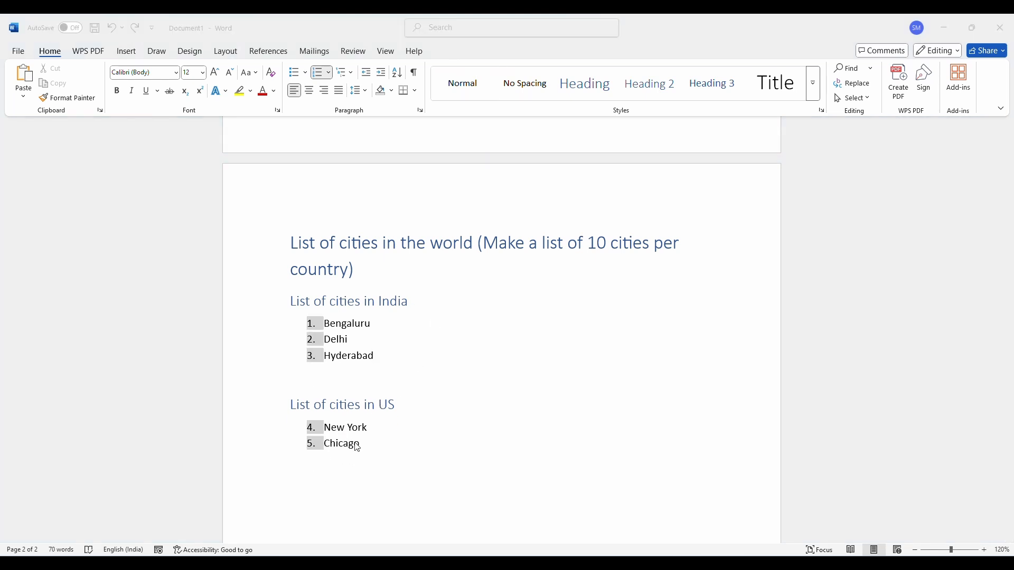
Restart the numbering of the US cities list at 1
click(315, 430)
right_click(314, 429)
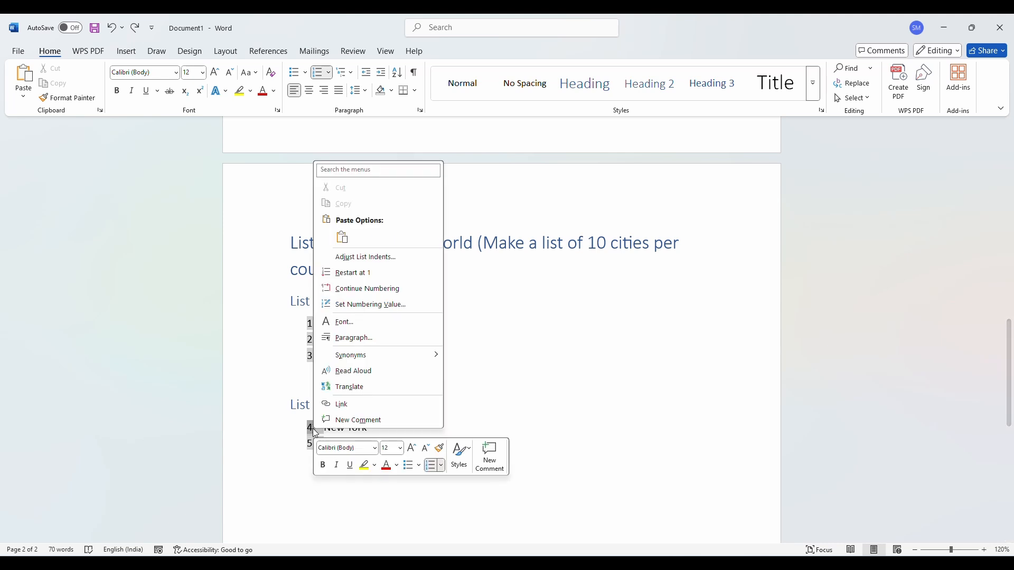
click(354, 273)
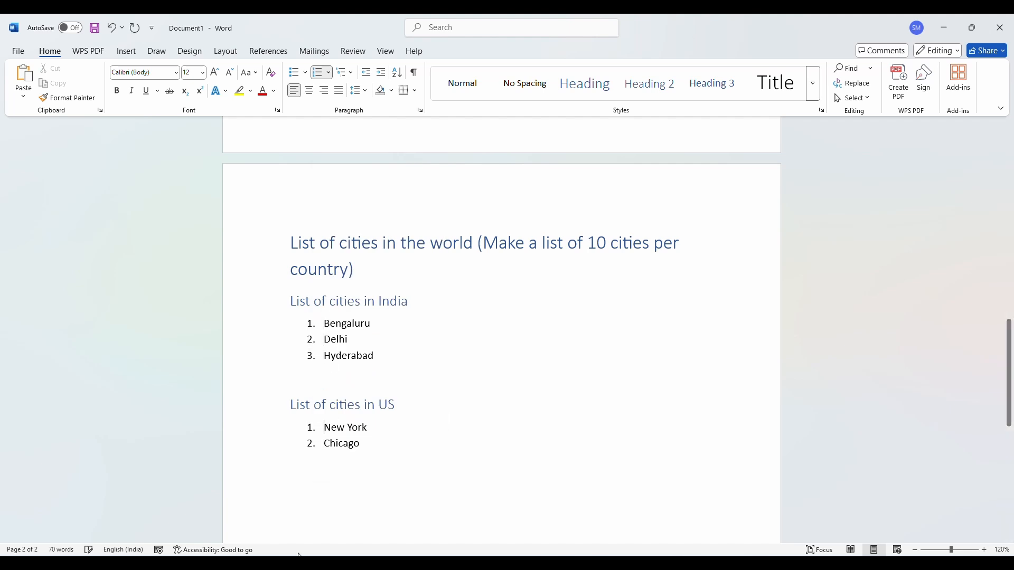
click(443, 35)
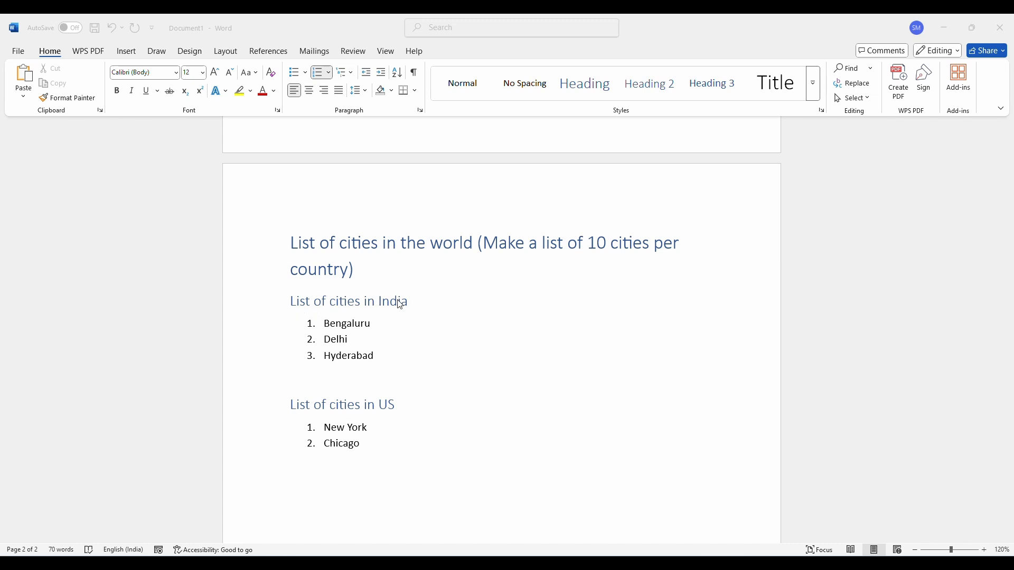
click(379, 360)
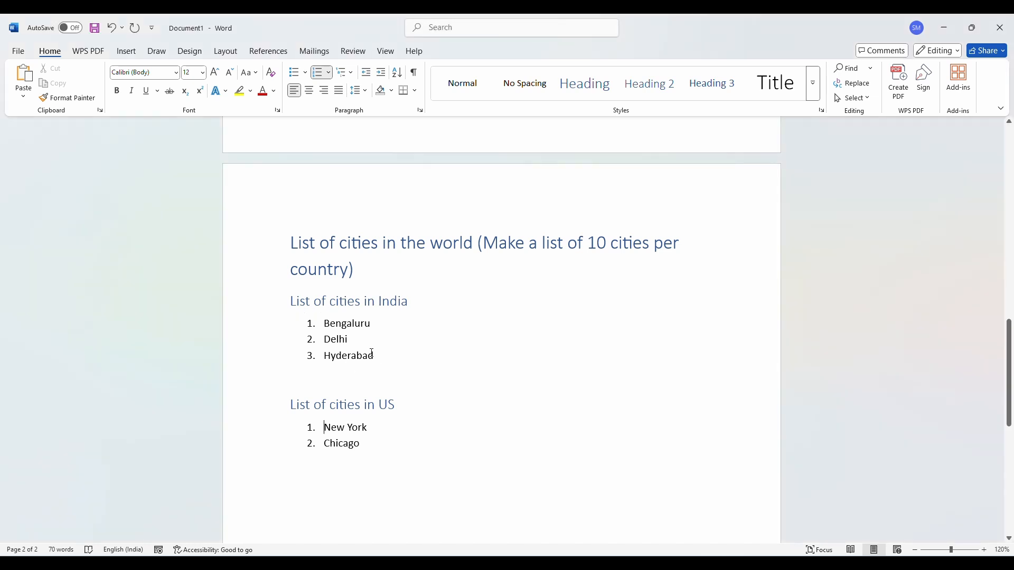
Set the numbering value of the US cities list so it starts a new list at 11
click(312, 427)
right_click(313, 432)
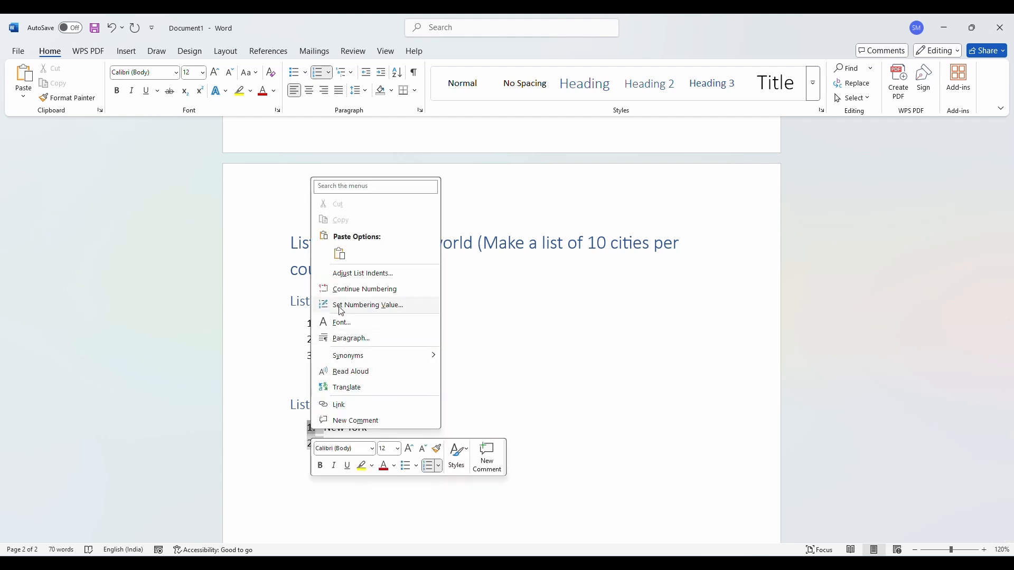
click(310, 435)
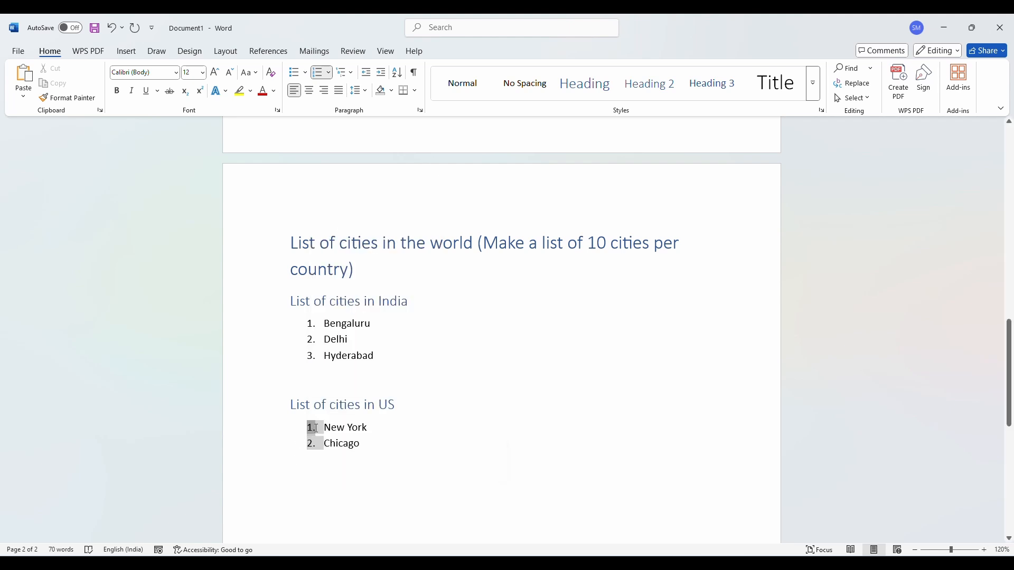
right_click(315, 428)
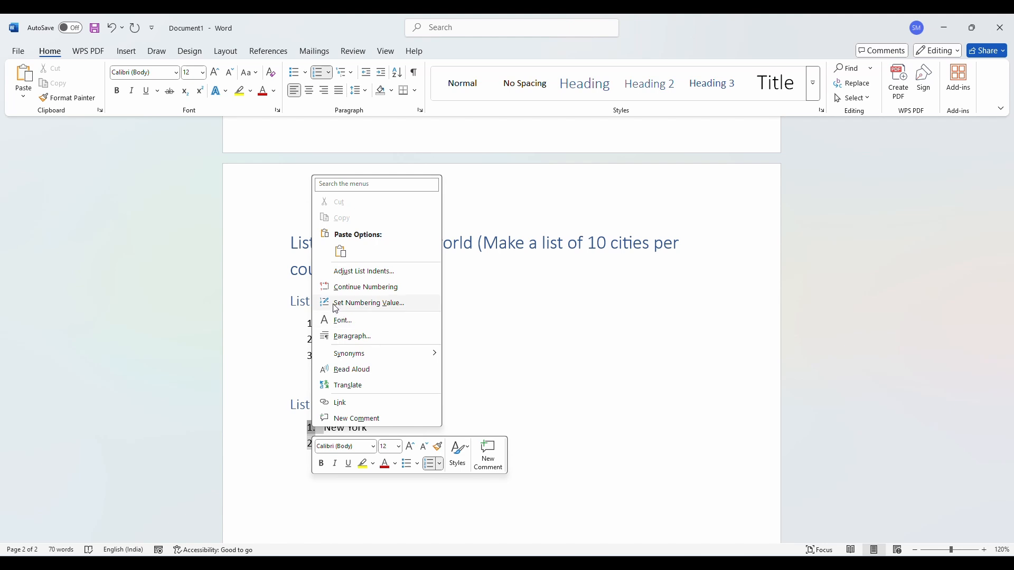
click(384, 305)
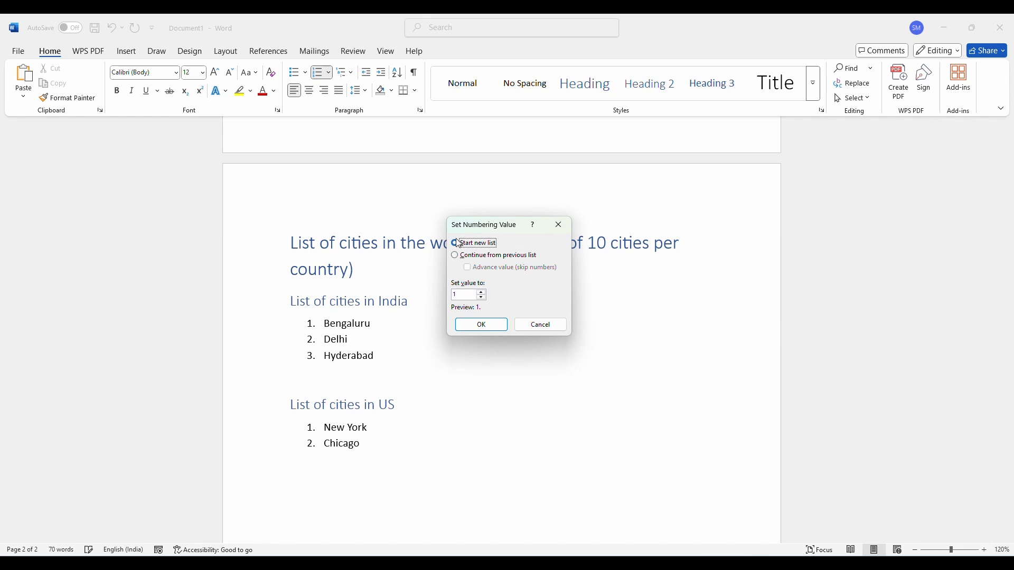
click(465, 295)
text(1)
click(472, 331)
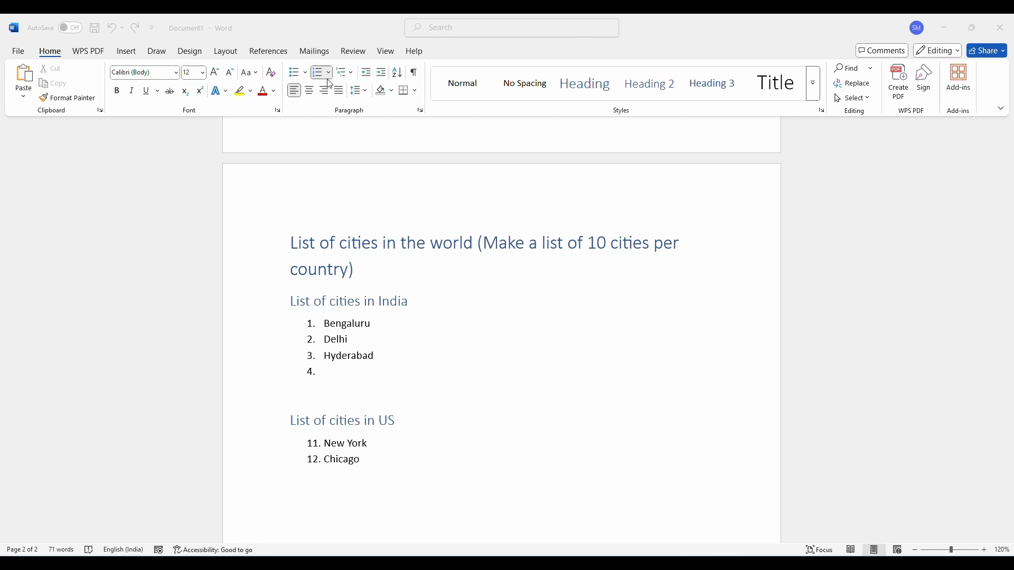
click(330, 82)
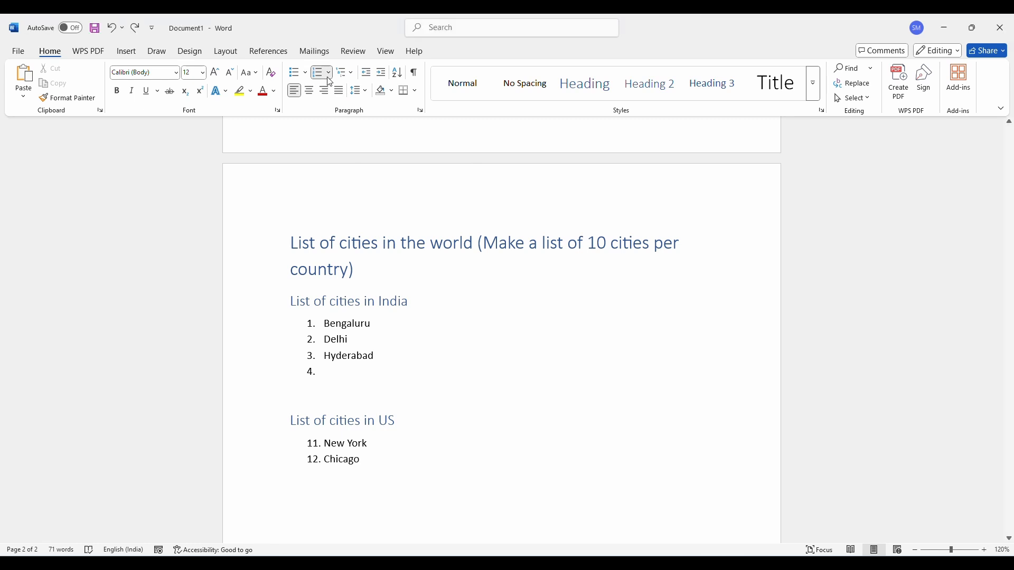
click(328, 73)
mouse_move(352, 406)
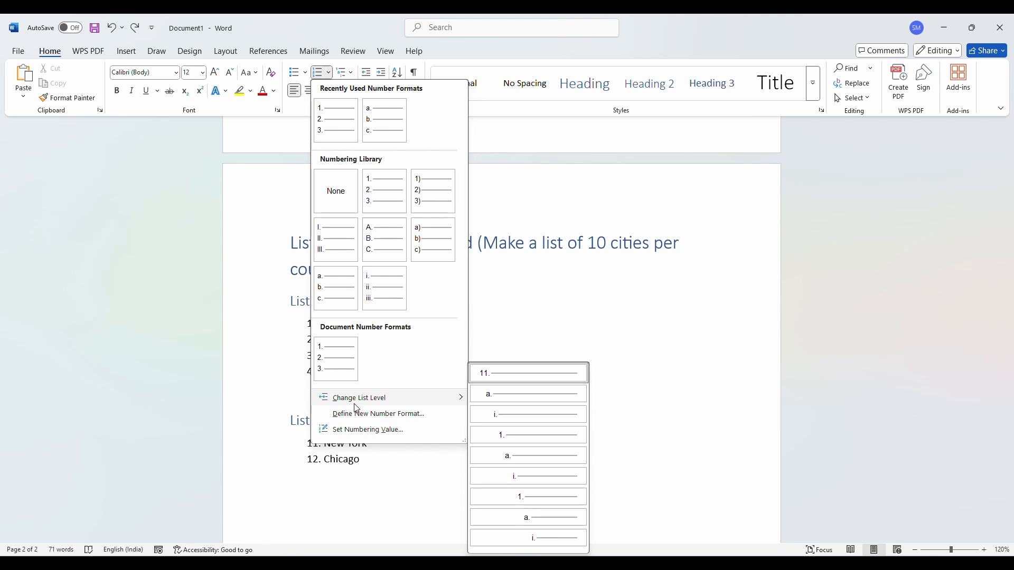
click(574, 325)
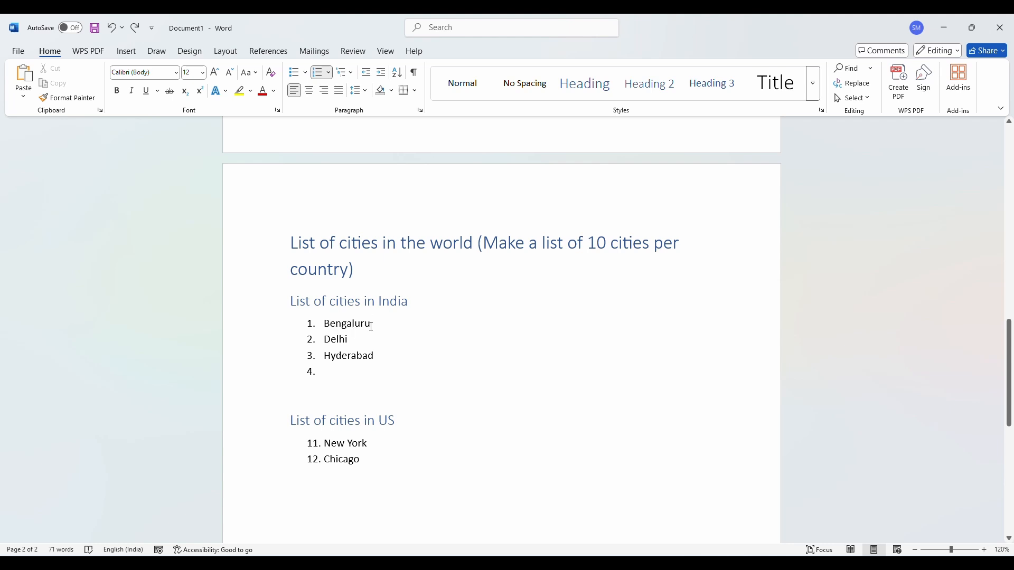
Add the item abc after Bengaluru in the India cities list and change it to the second list level (a.)
key(Return)
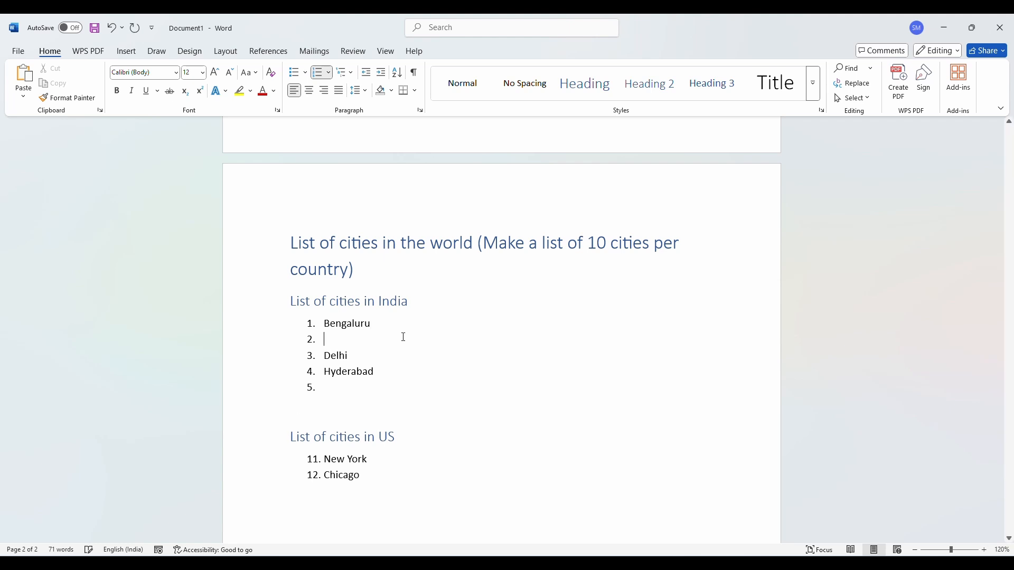
text(abc)
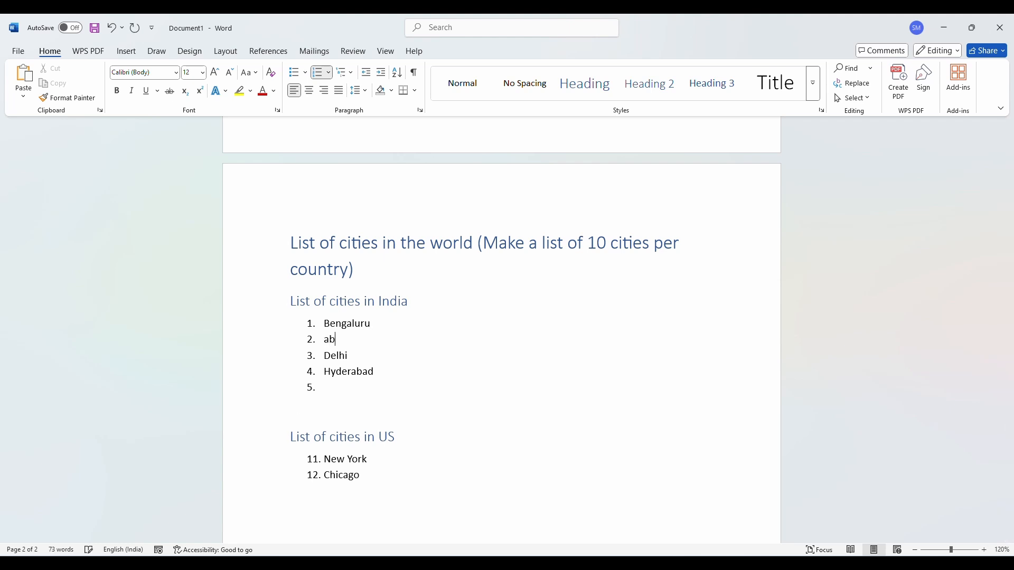
click(357, 79)
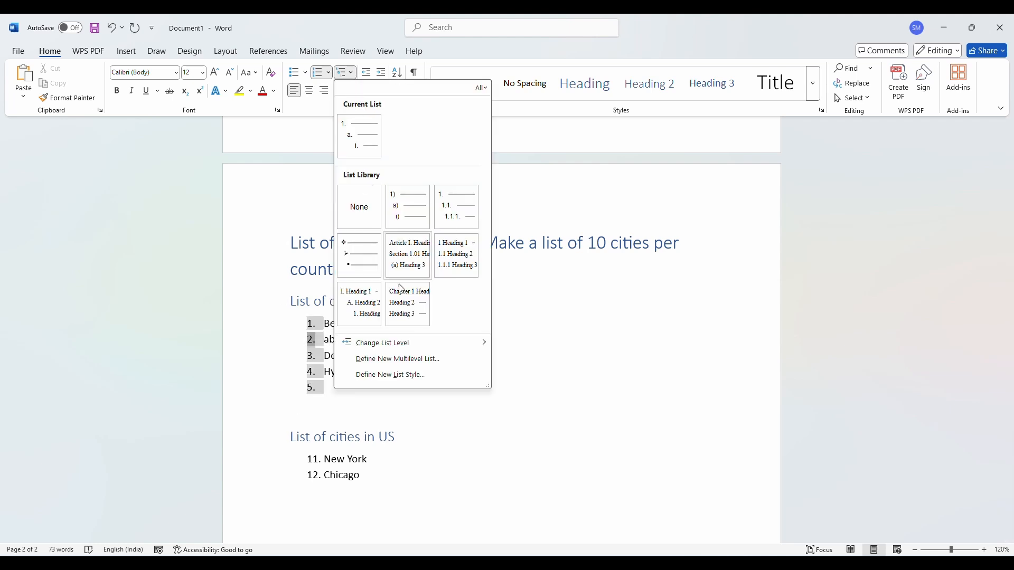
mouse_move(383, 343)
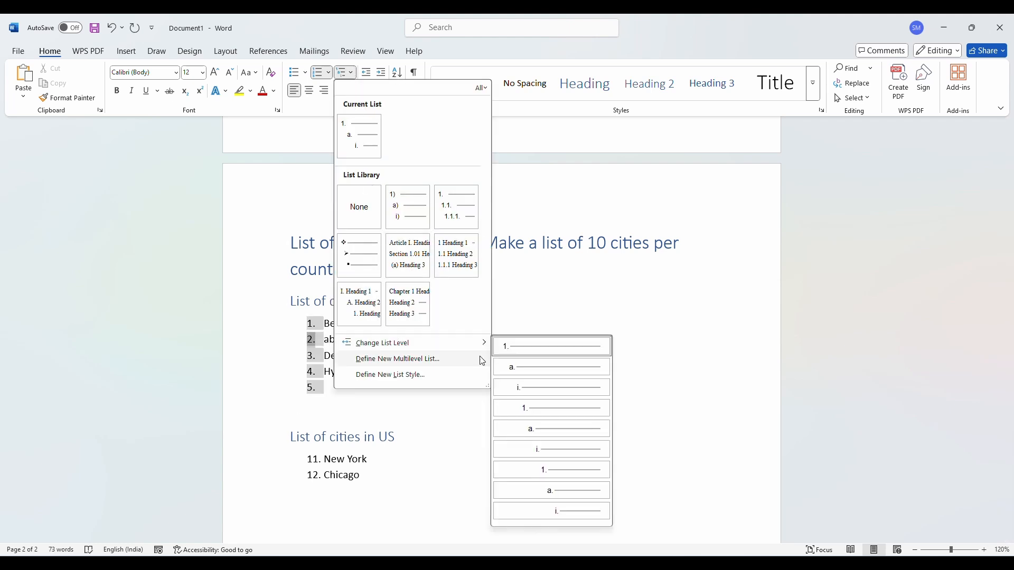
click(512, 370)
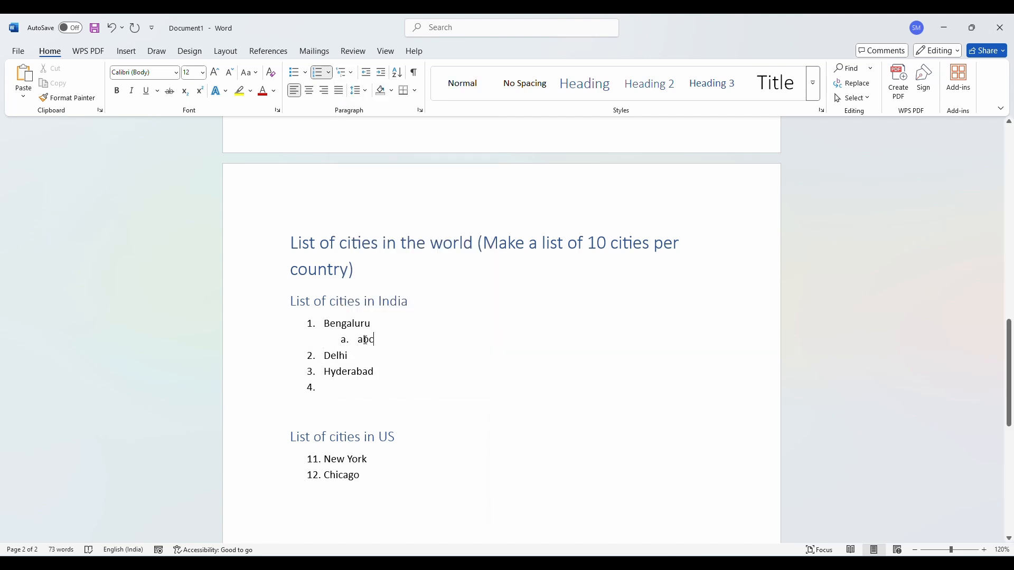